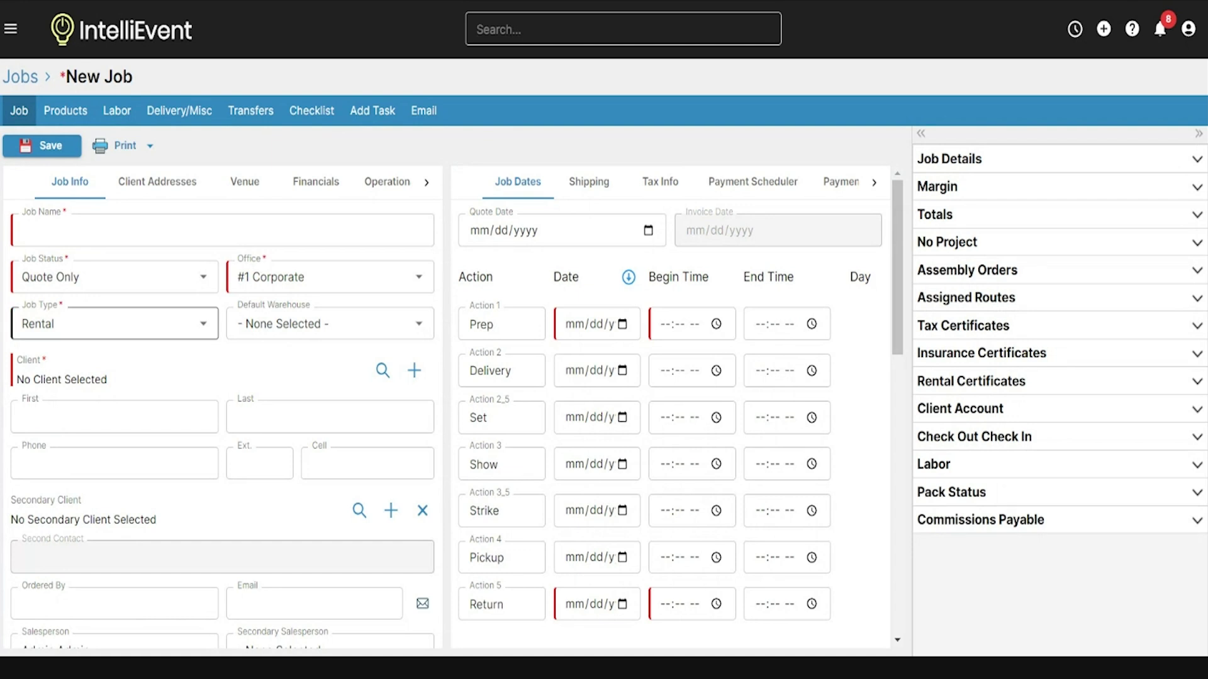
Look through the sidebar's Jobs section and the create-new list without choosing anything
{"action": "left_click", "coordinate": [11, 28]}
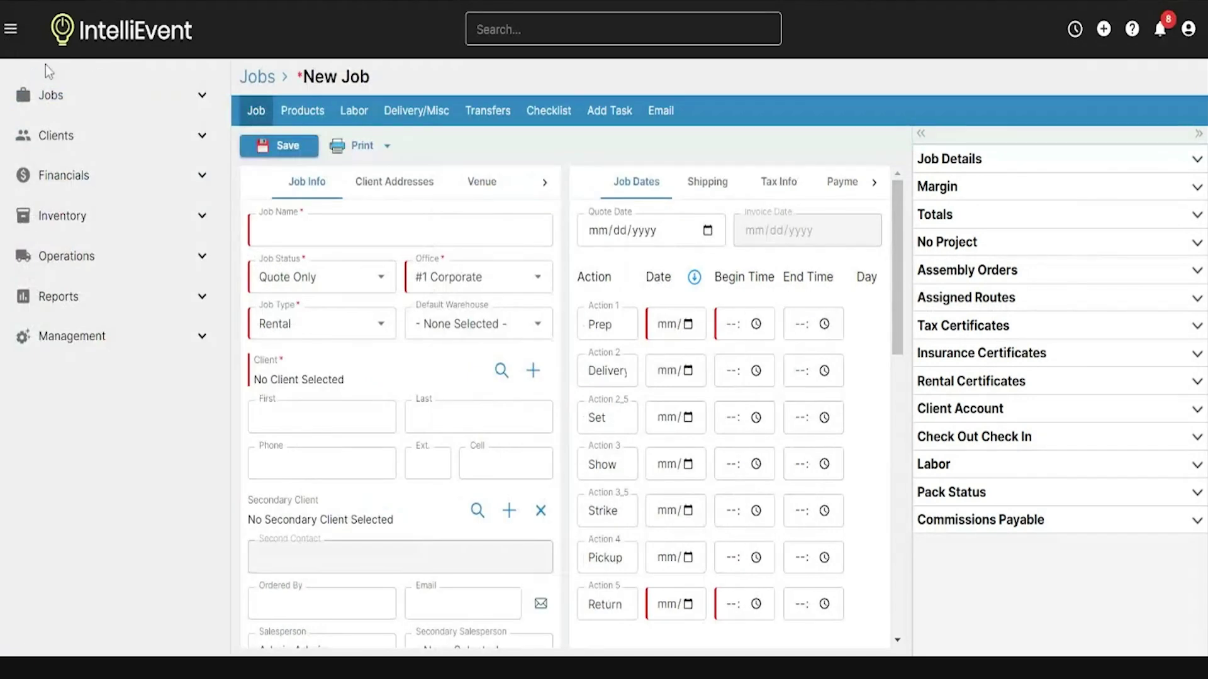
{"action": "left_click", "coordinate": [50, 95]}
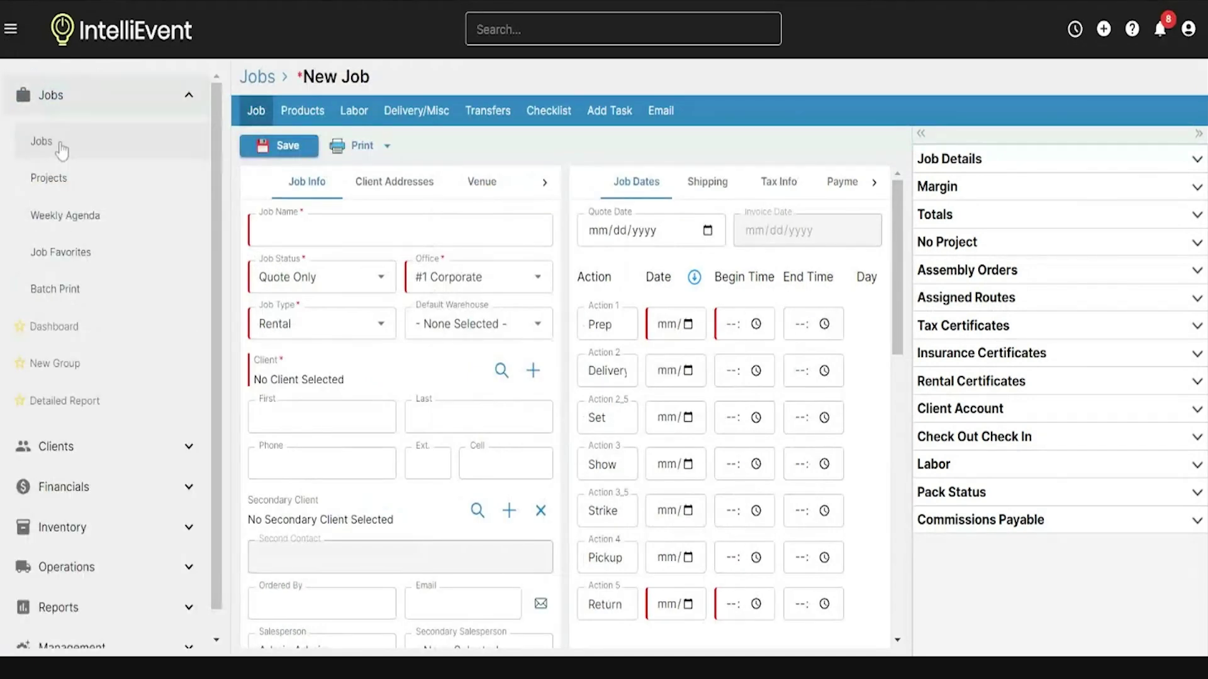
{"action": "left_click", "coordinate": [11, 28]}
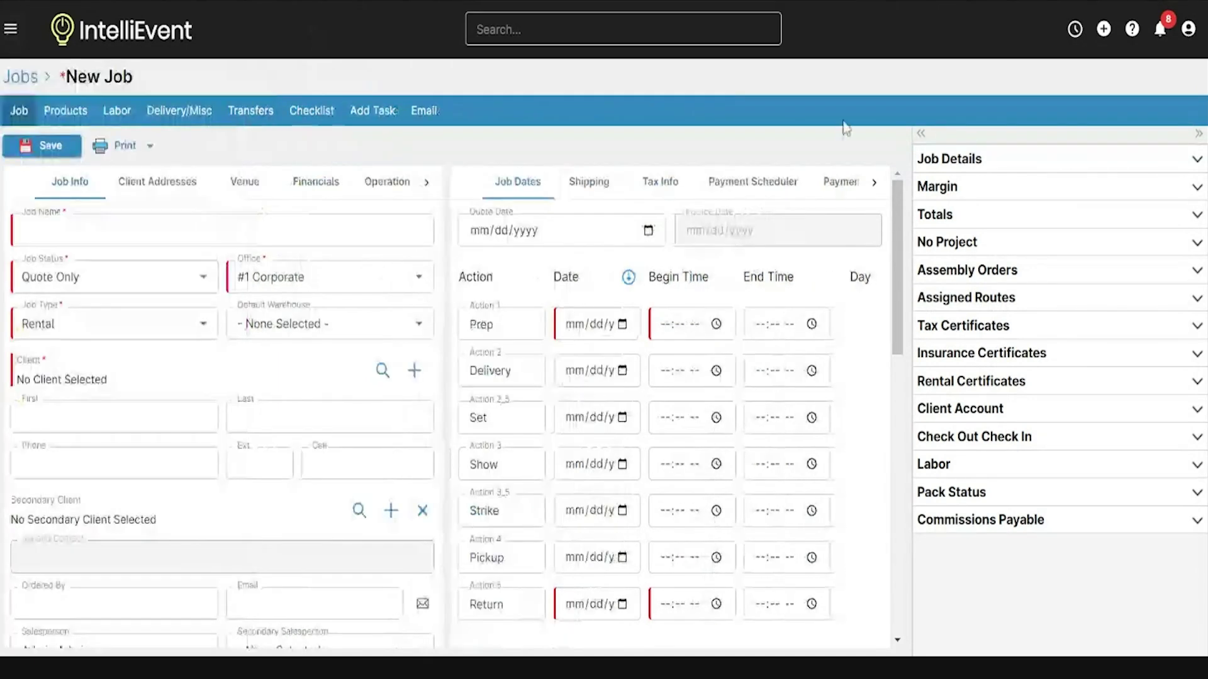
{"action": "left_click", "coordinate": [1103, 29]}
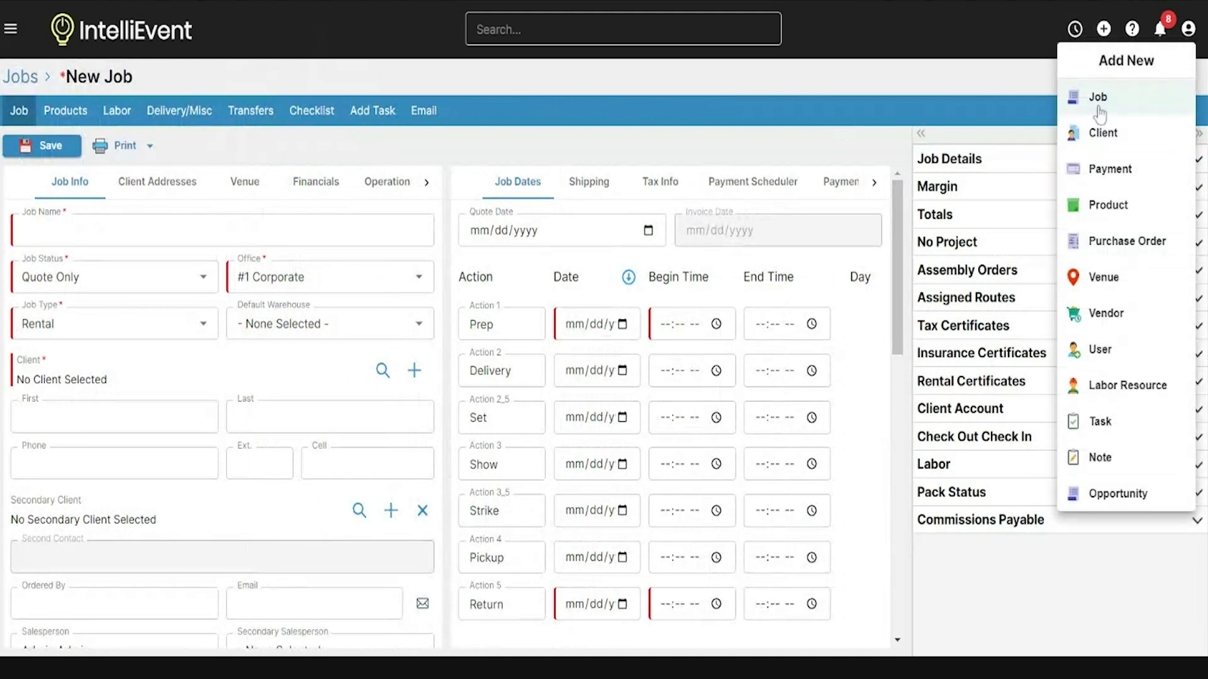
{"action": "left_click", "coordinate": [960, 71]}
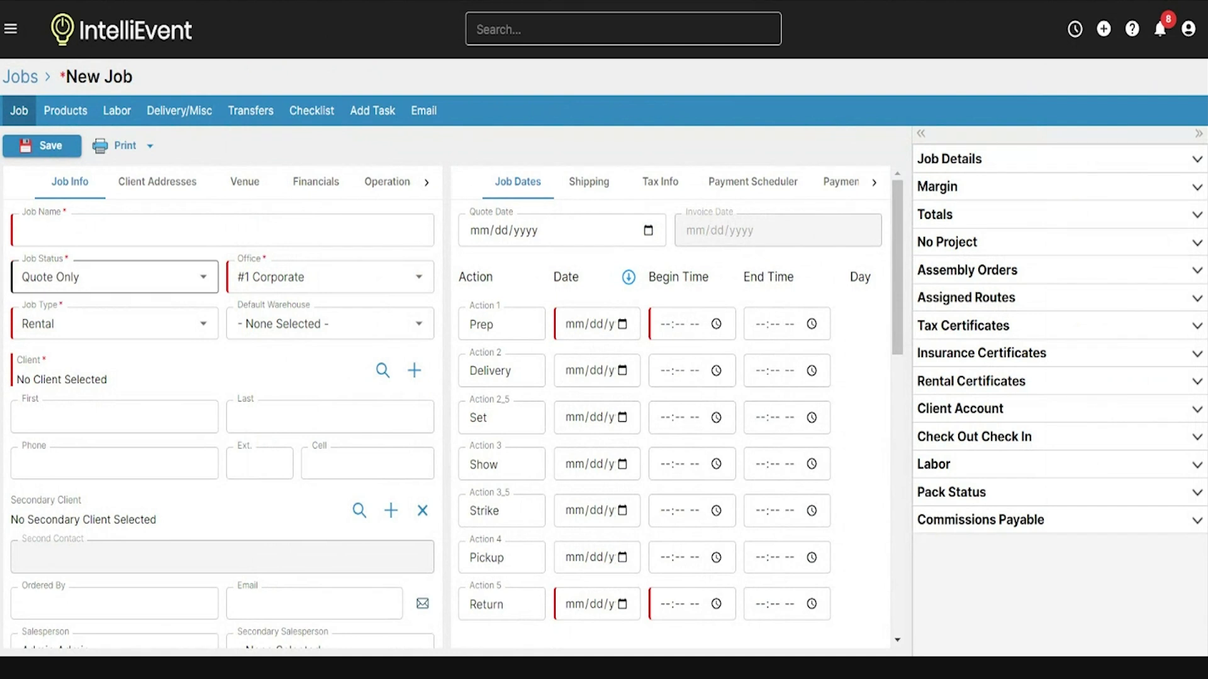
Name the job 'Spring Conference' and set its status to Active
{"action": "left_click", "coordinate": [116, 232]}
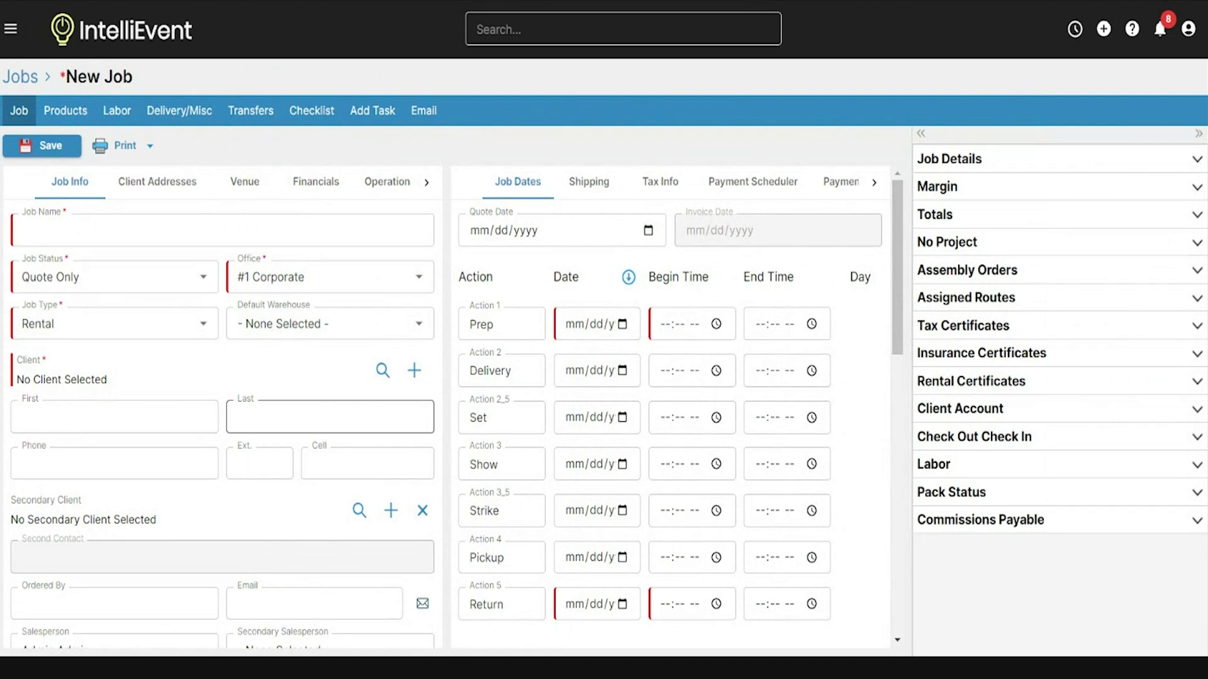
{"action": "left_click", "coordinate": [116, 230]}
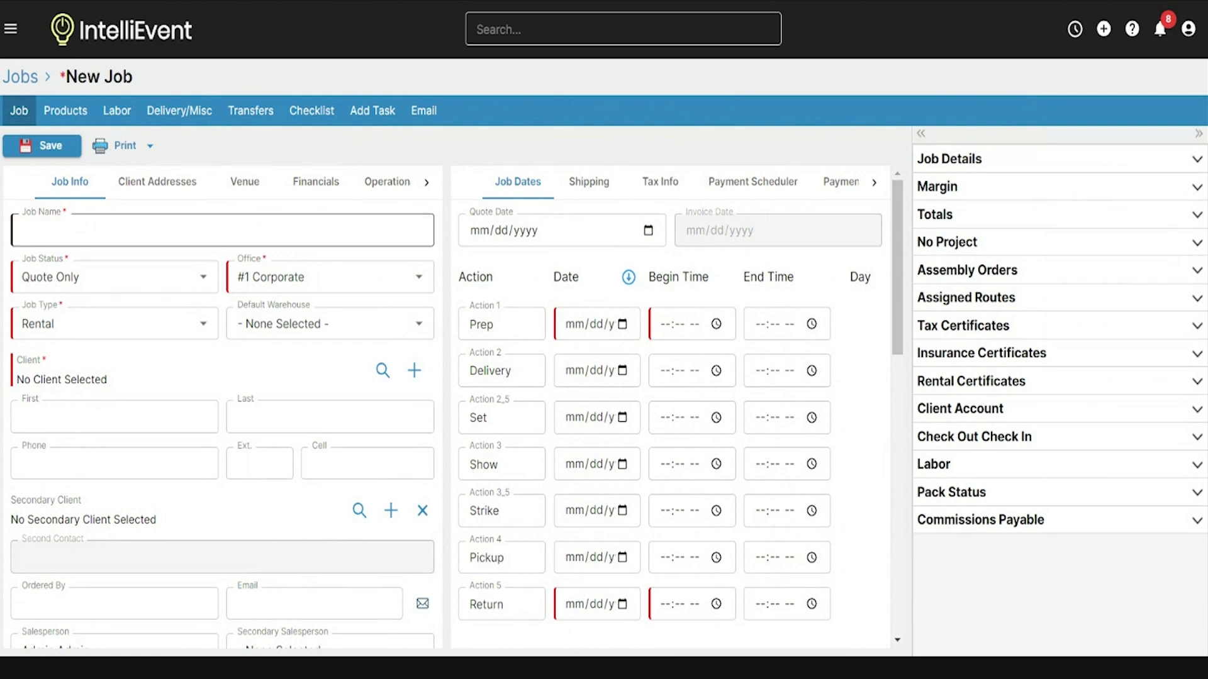
{"action": "type", "text": "Spring "}
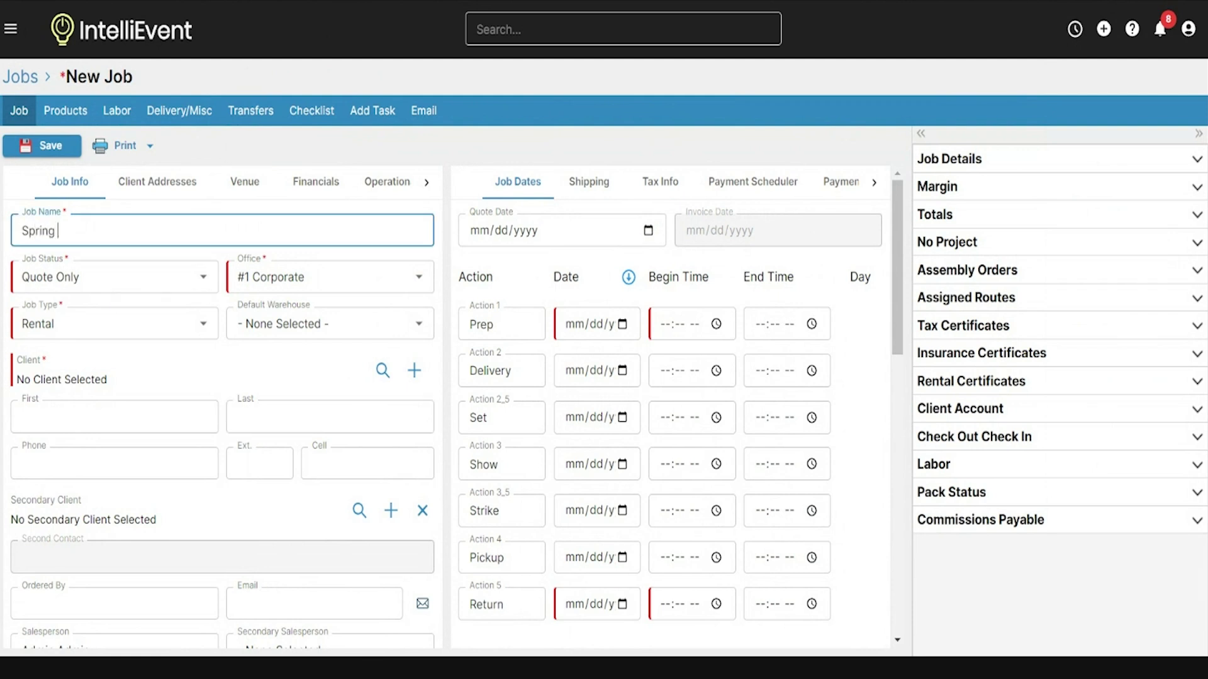
{"action": "type", "text": "Conference"}
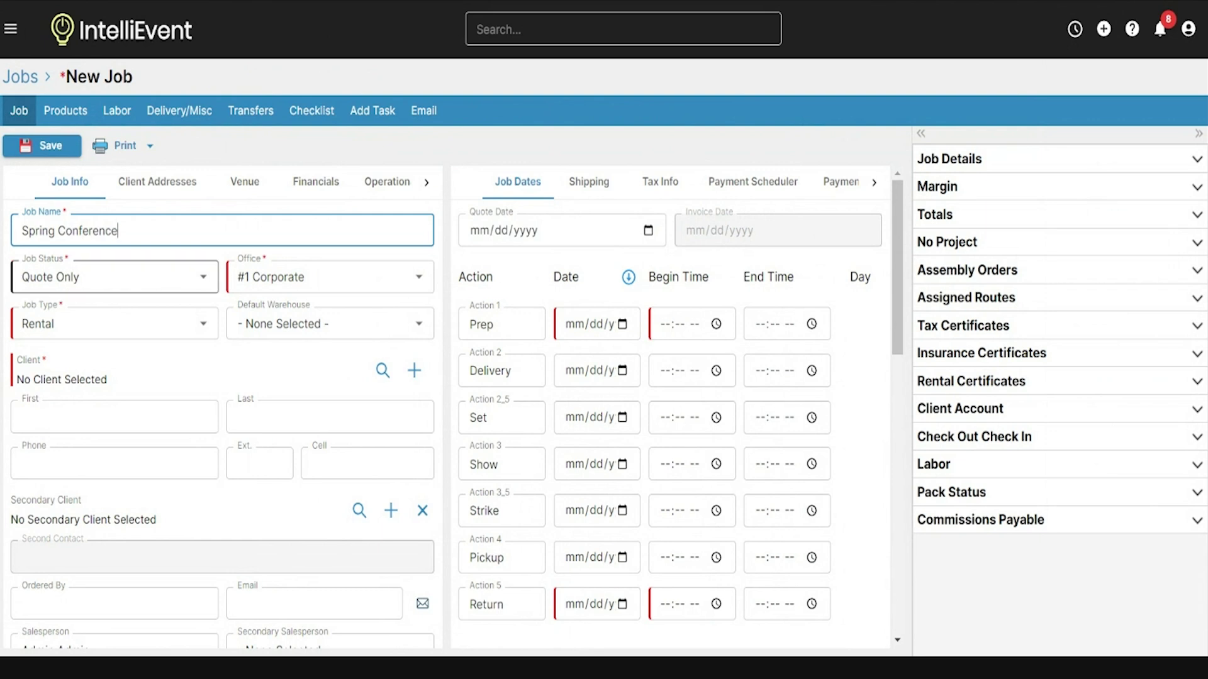
{"action": "left_click", "coordinate": [202, 277]}
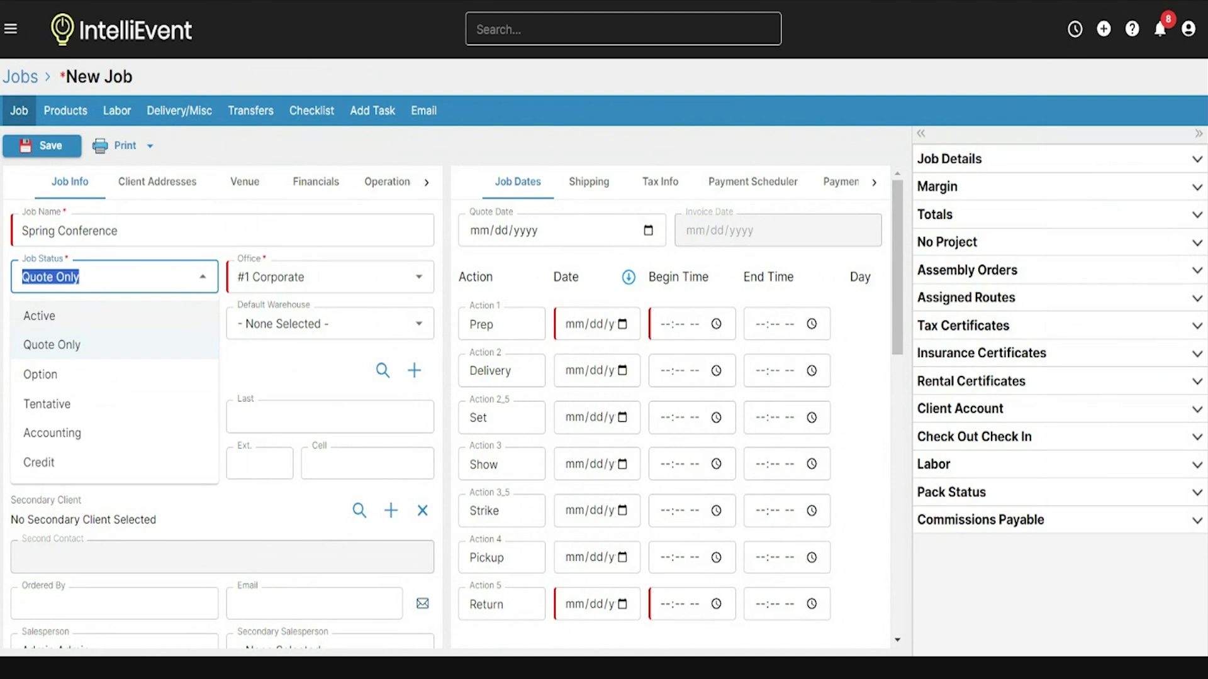
{"action": "left_click", "coordinate": [55, 322]}
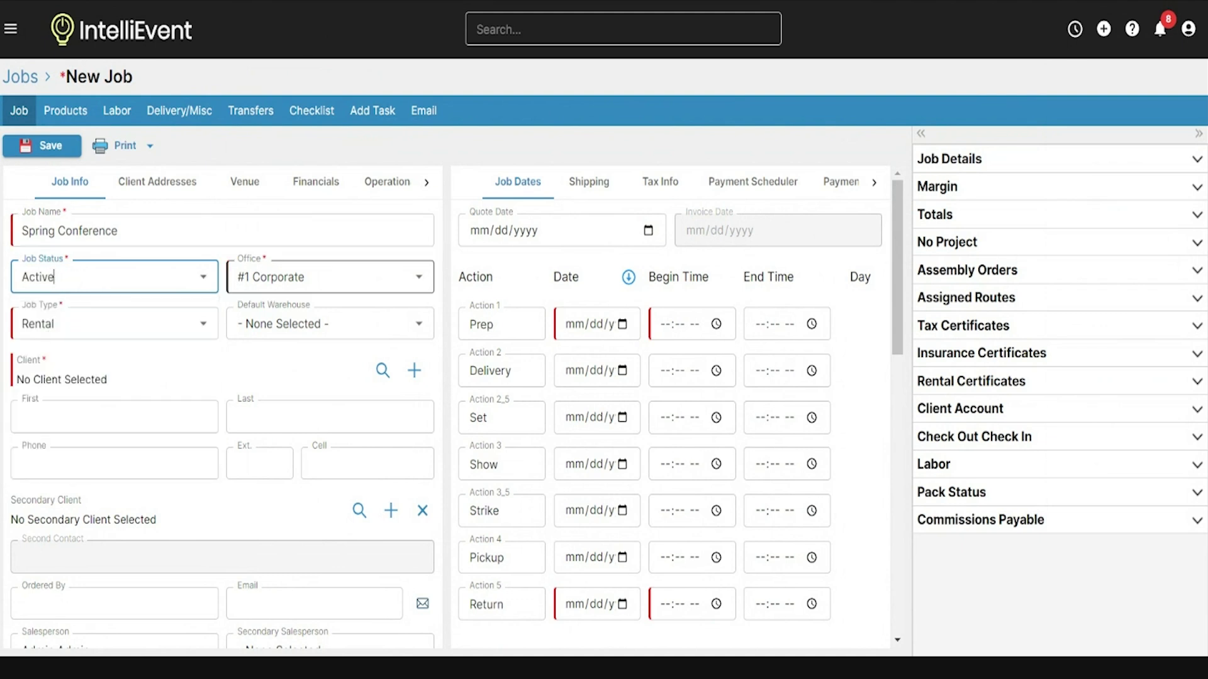
{"action": "left_click", "coordinate": [207, 321]}
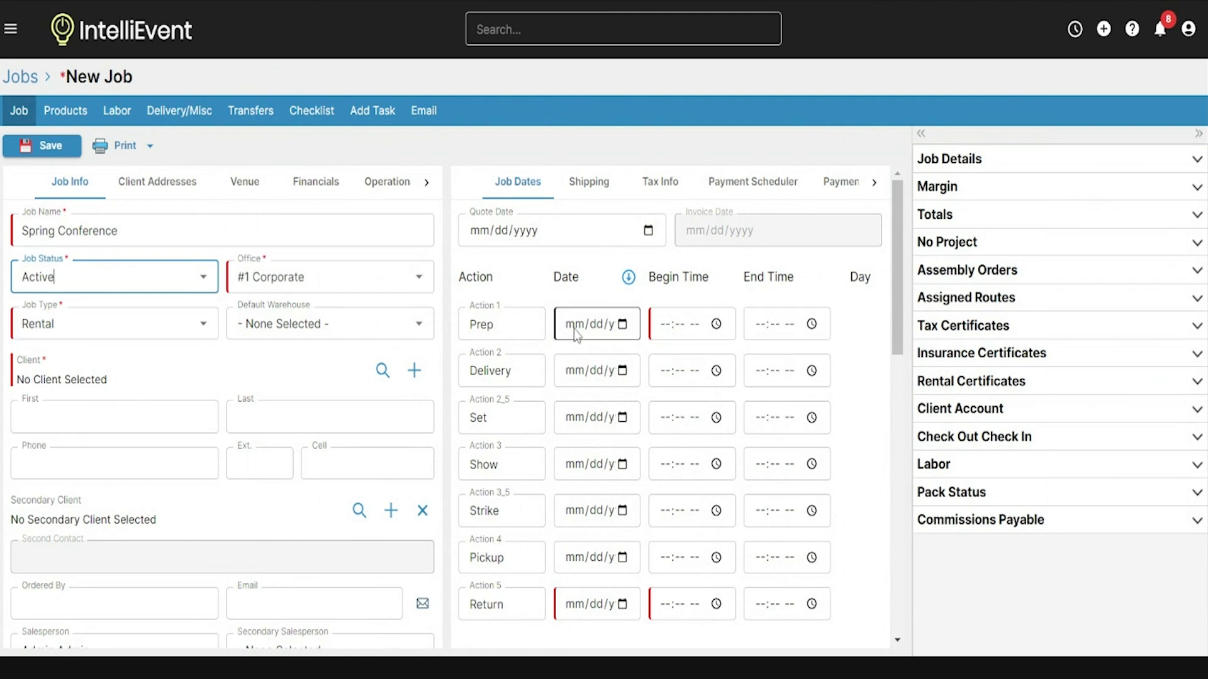
Date the Prep and Return actions 05/25/2024
{"action": "left_click", "coordinate": [631, 327]}
{"action": "type", "text": "05252024"}
{"action": "left_click", "coordinate": [634, 601]}
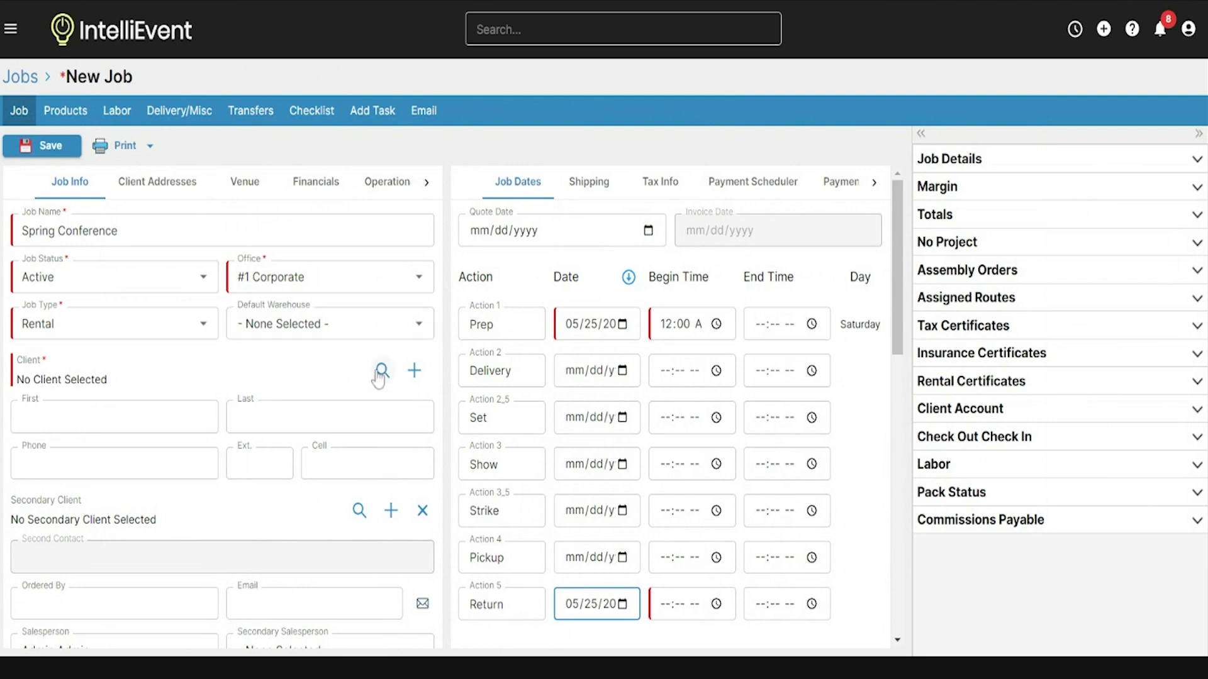
Search 'event company' and assign The Events Company as the job's client
{"action": "left_click", "coordinate": [384, 374]}
{"action": "type", "text": "event company"}
{"action": "key", "text": "Return"}
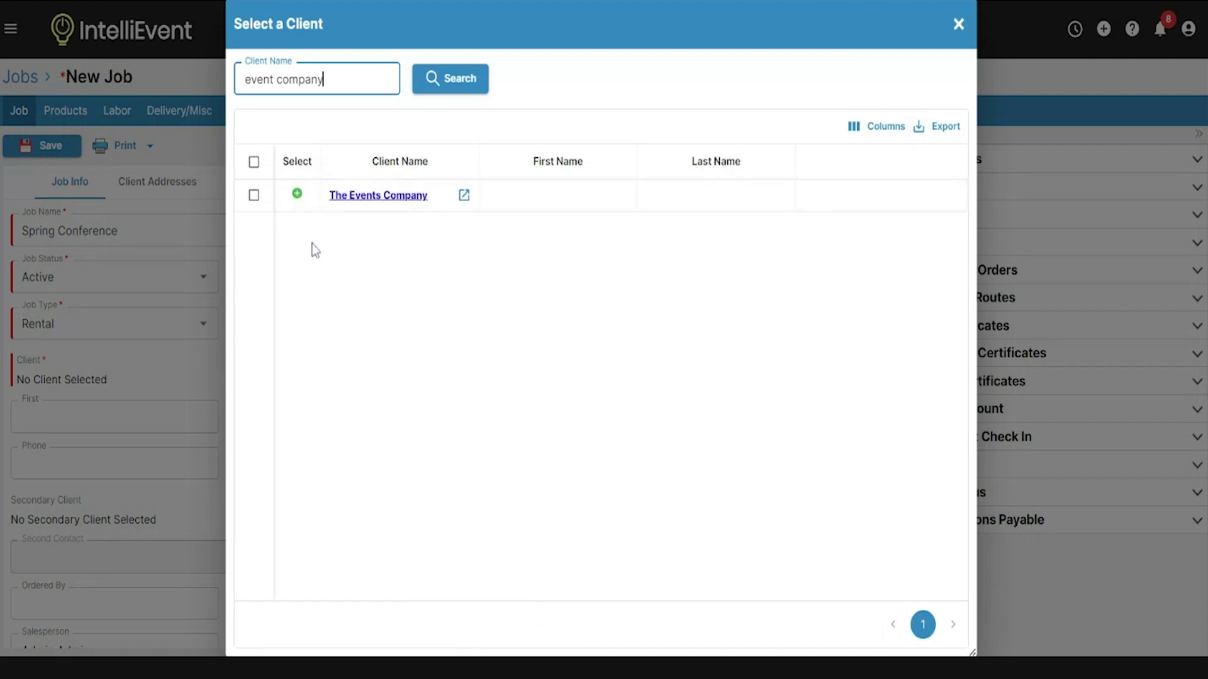
{"action": "left_click", "coordinate": [298, 196]}
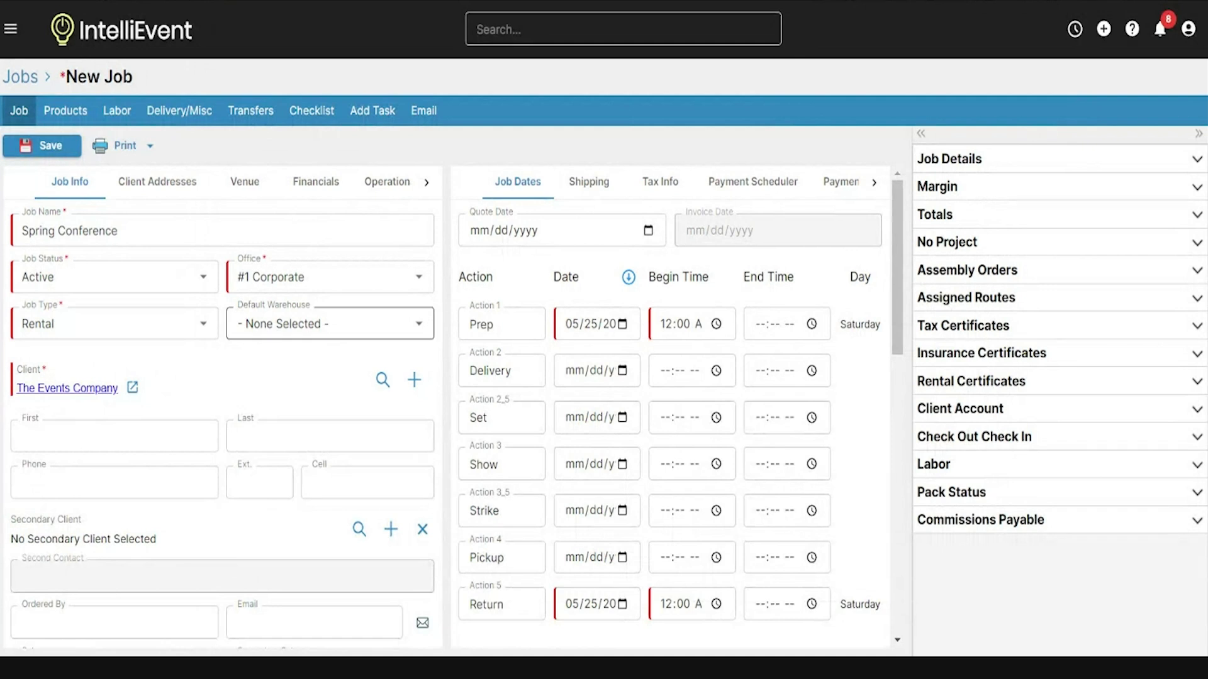
{"action": "left_click", "coordinate": [247, 186]}
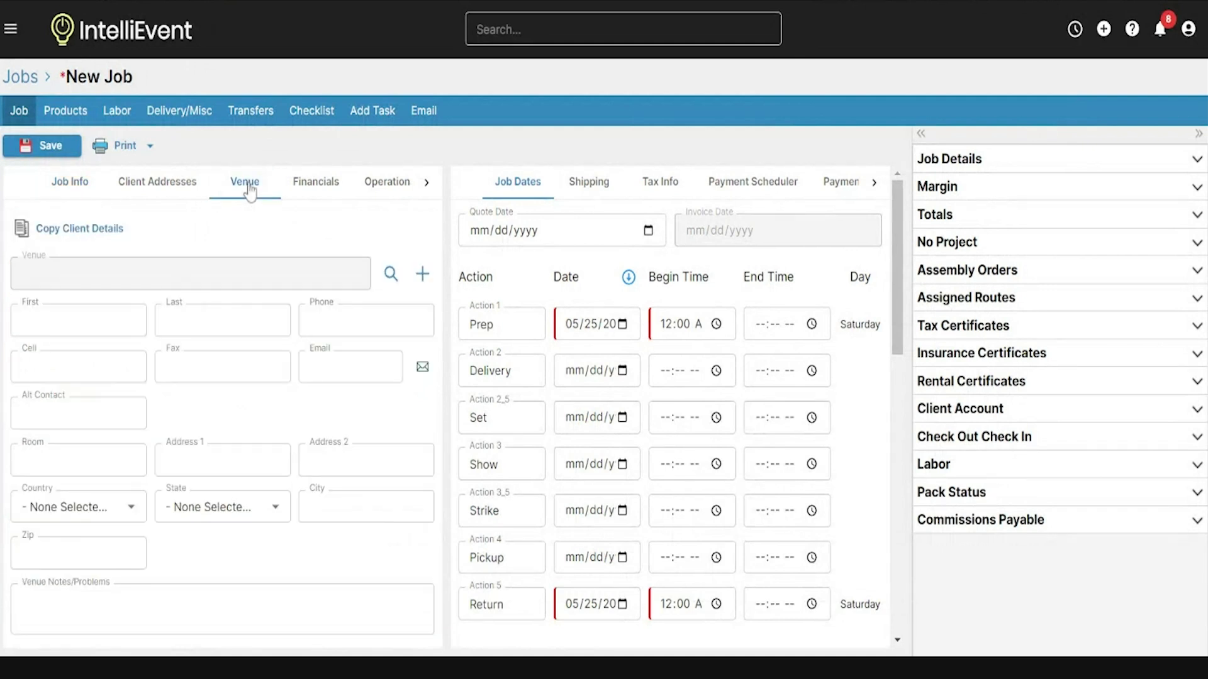
Search 'anaheim' and assign Anaheim Convention Center as the job's venue
{"action": "left_click", "coordinate": [390, 276]}
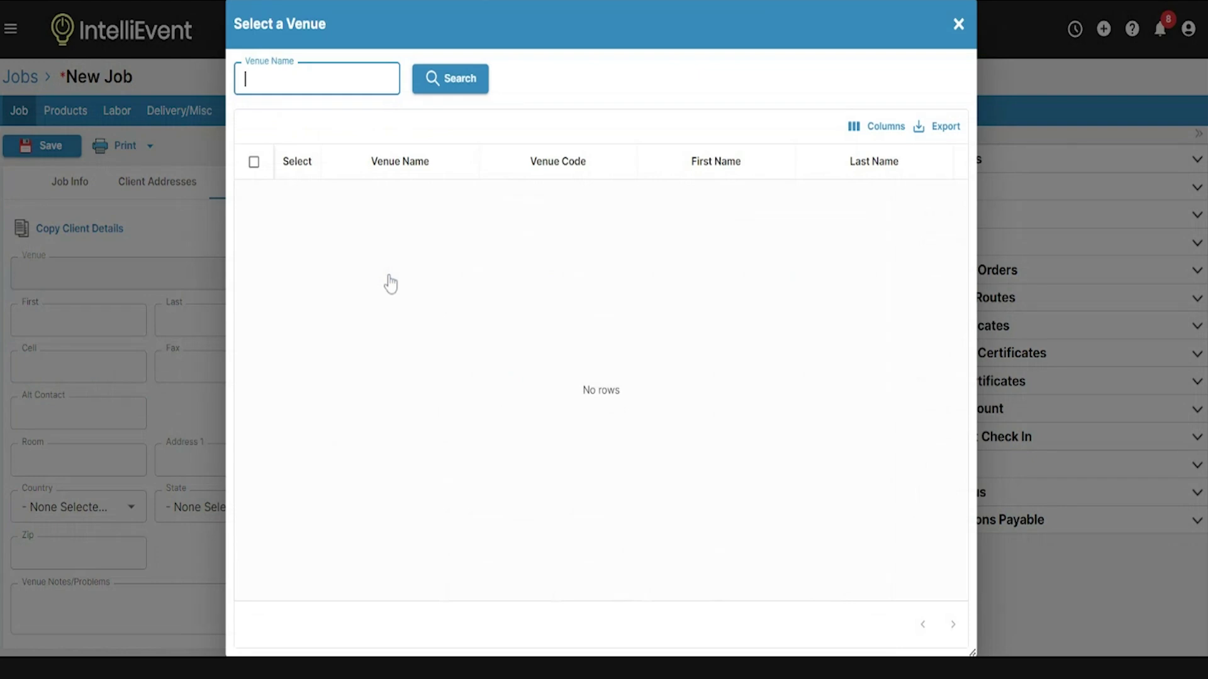
{"action": "type", "text": "anaheim"}
{"action": "key", "text": "Return"}
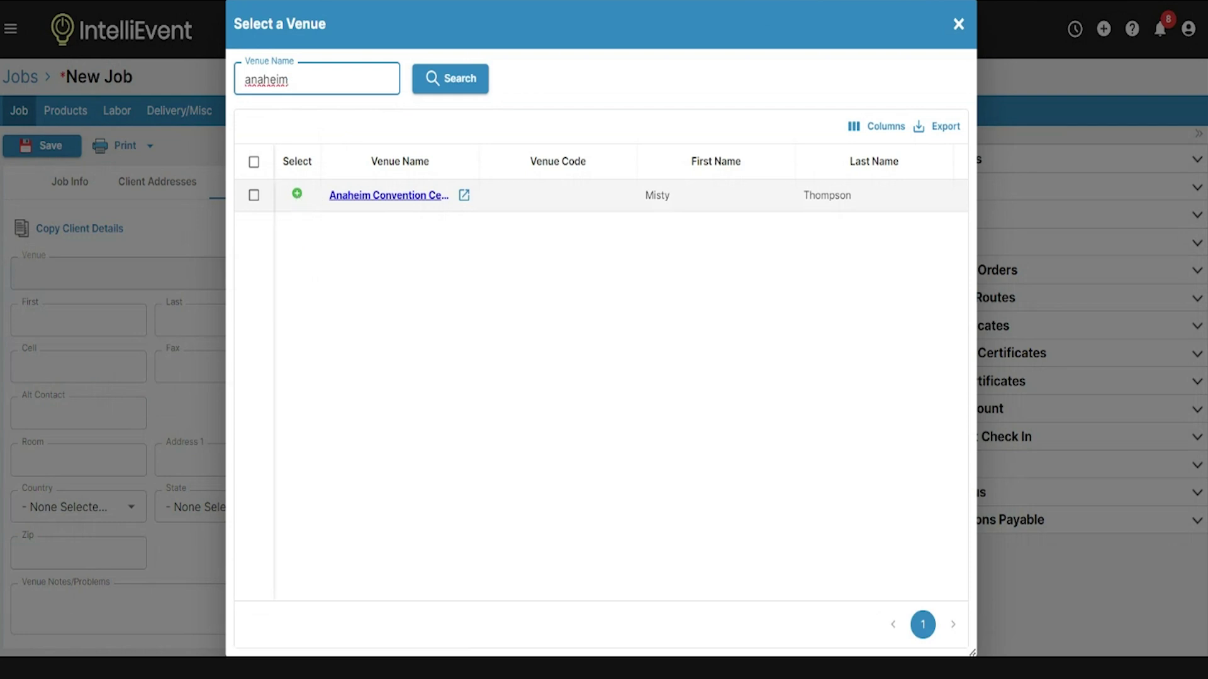
{"action": "left_click", "coordinate": [297, 193]}
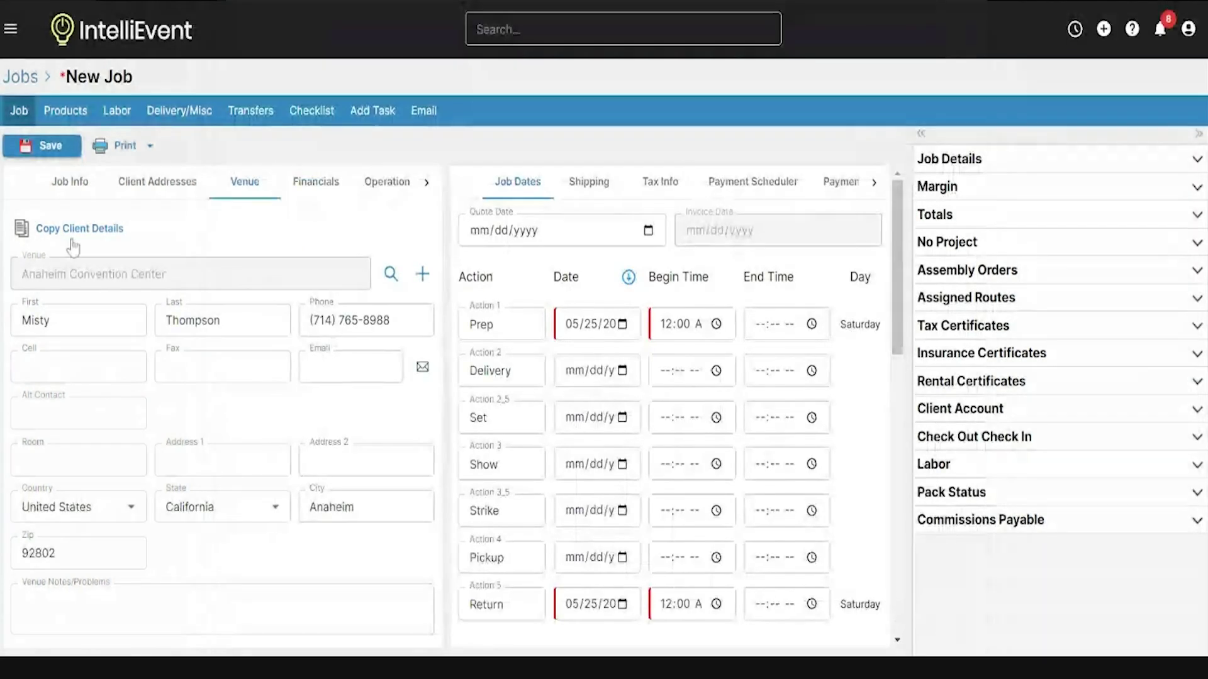
{"action": "left_click", "coordinate": [79, 189]}
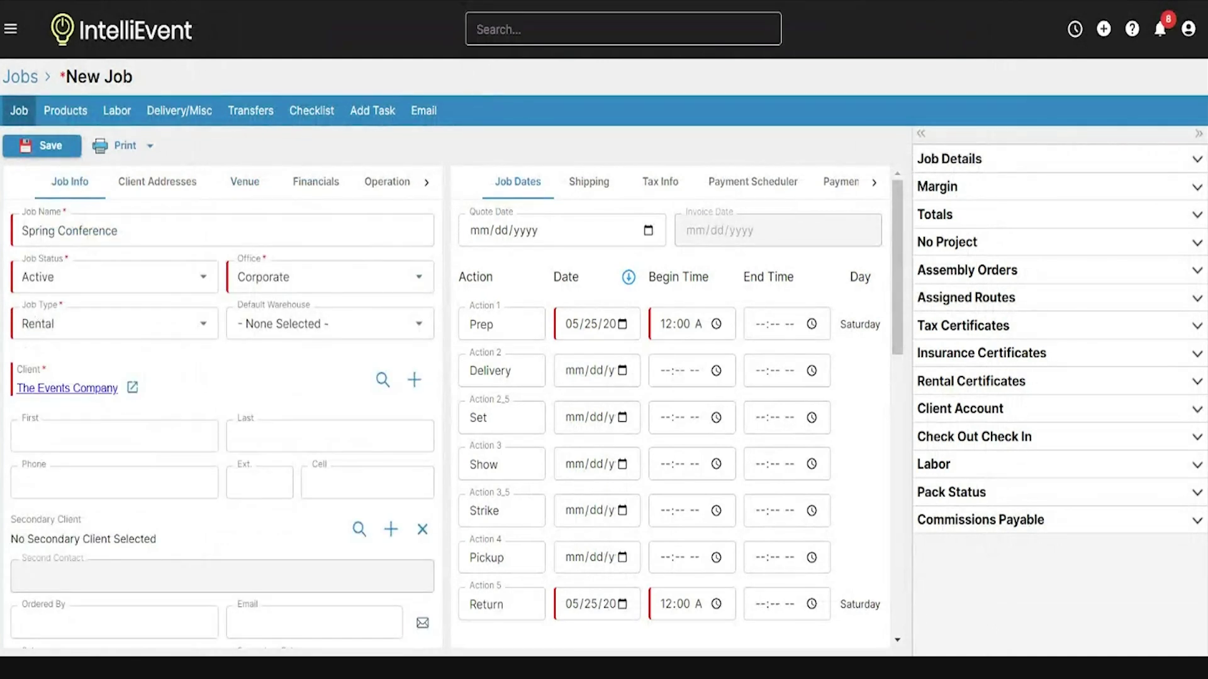
Save the new job, then expand and collapse the sidebar's Jobs section
{"action": "left_click", "coordinate": [43, 155]}
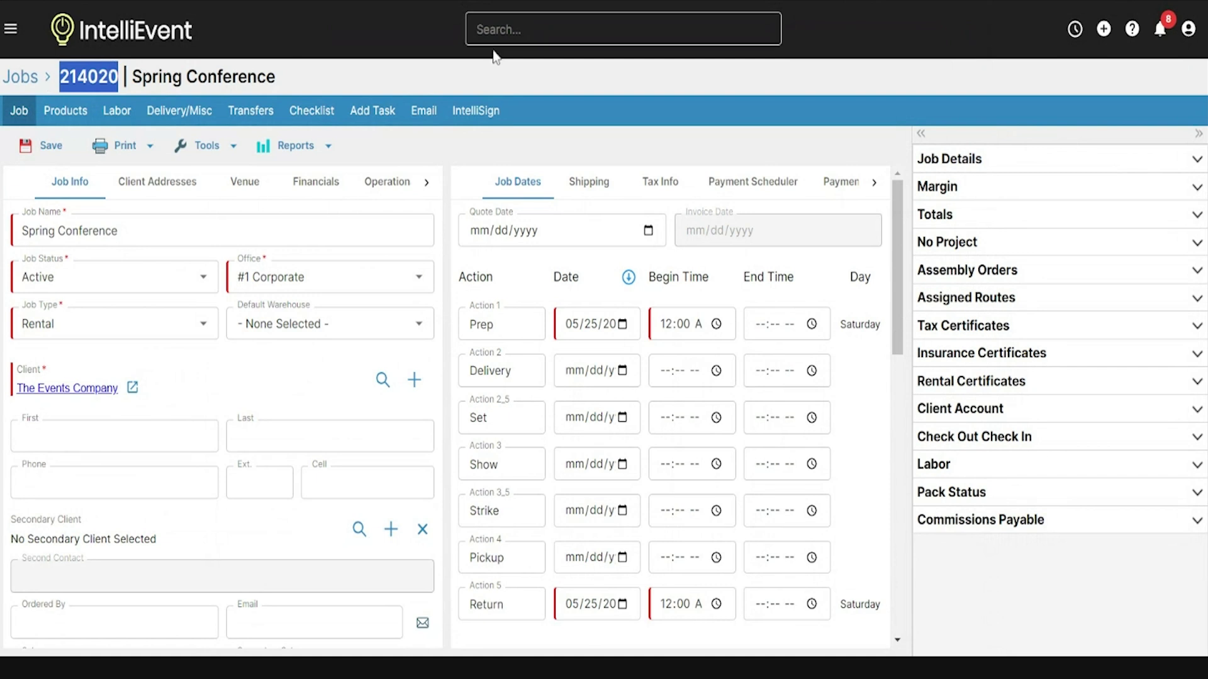
{"action": "left_click", "coordinate": [12, 29]}
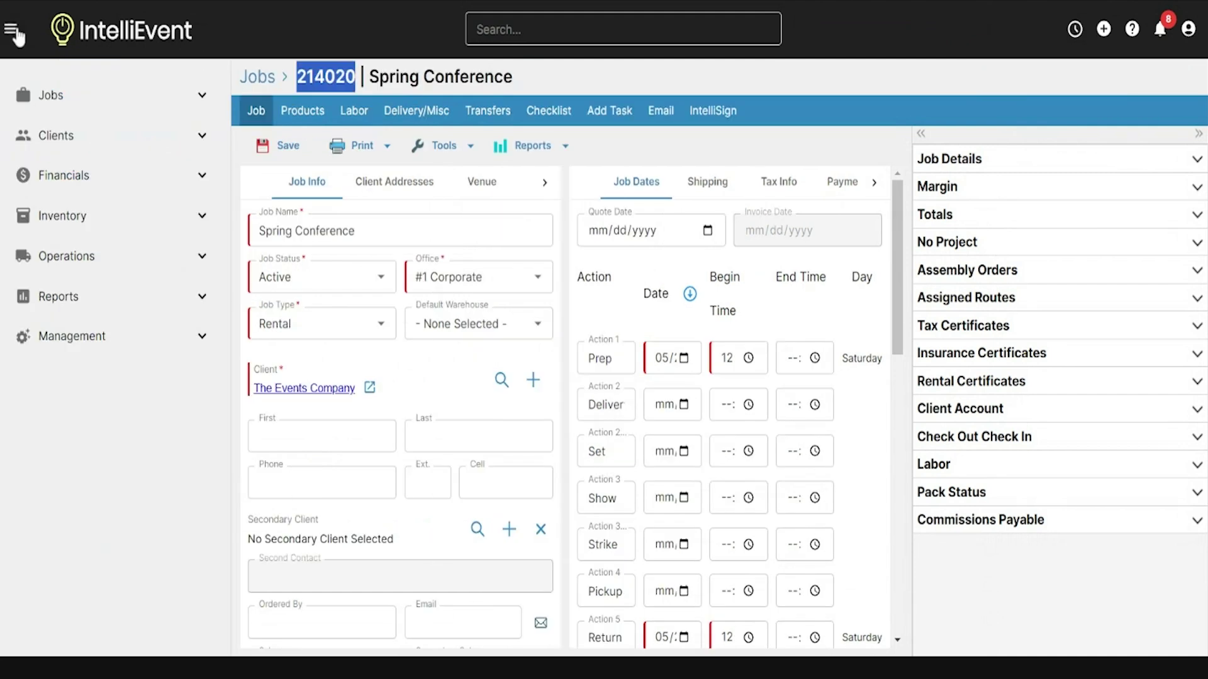
{"action": "left_click", "coordinate": [61, 97]}
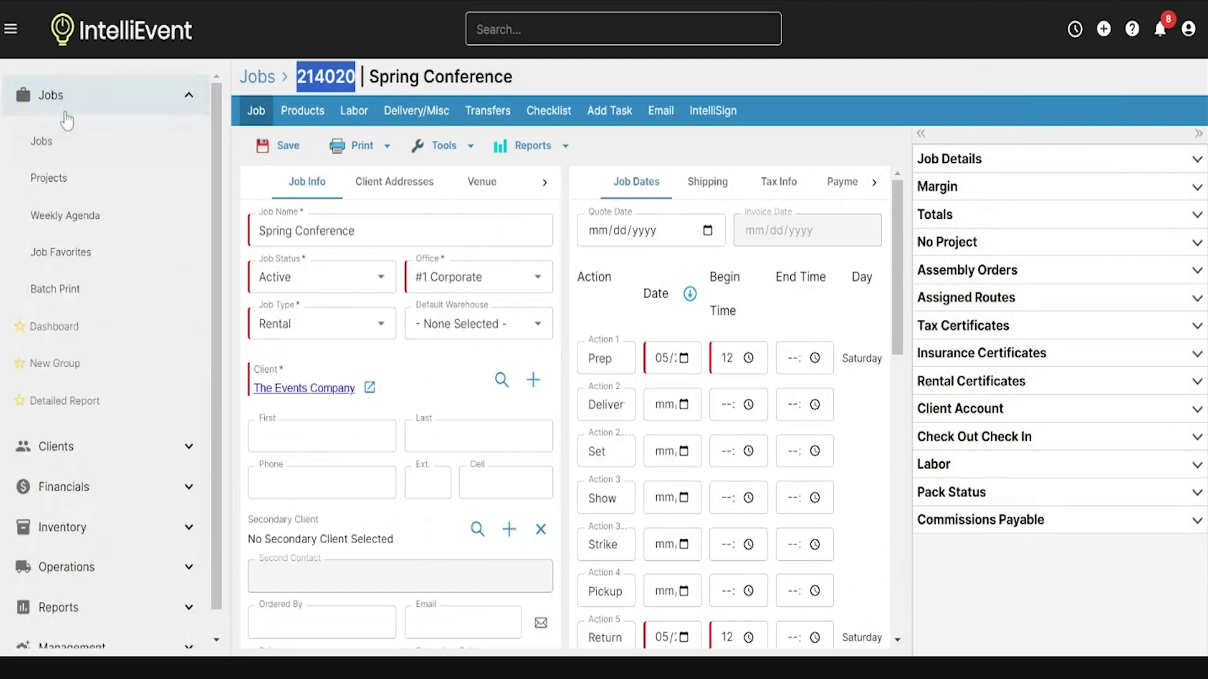
{"action": "left_click", "coordinate": [63, 104]}
{"action": "left_click", "coordinate": [12, 31]}
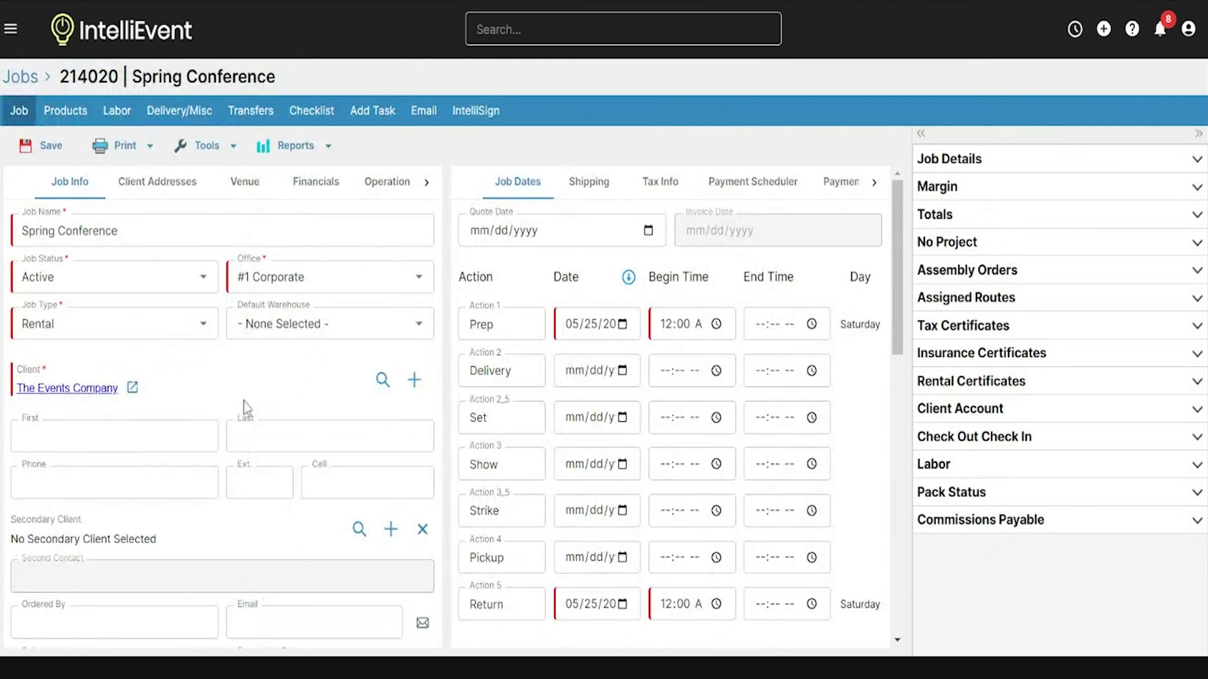
Expand the sidebar's Management section, then focus the Delivery action field
{"action": "left_click", "coordinate": [11, 28]}
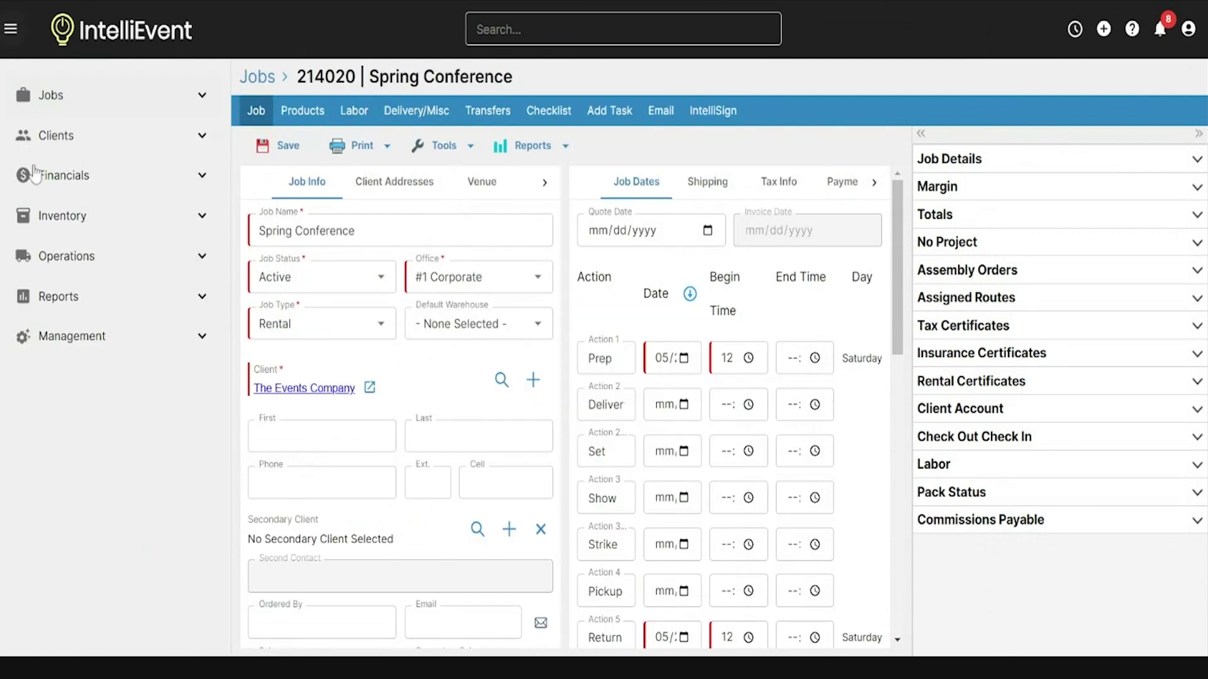
{"action": "left_click", "coordinate": [71, 336]}
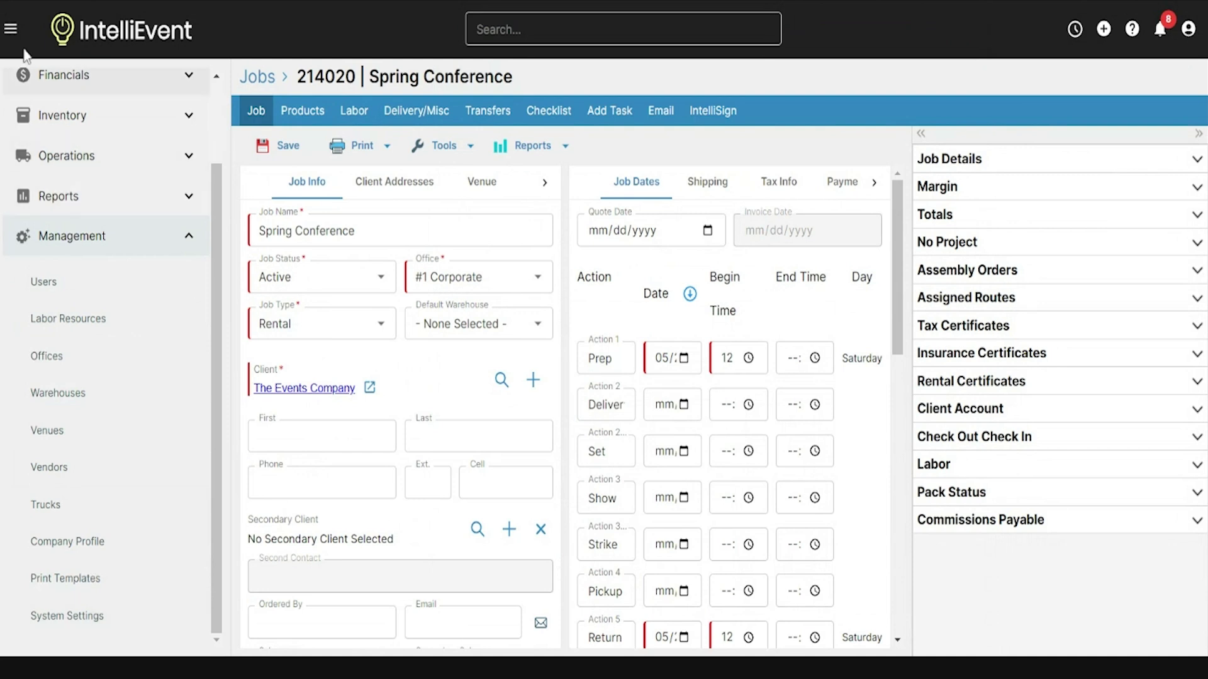
{"action": "left_click", "coordinate": [12, 29]}
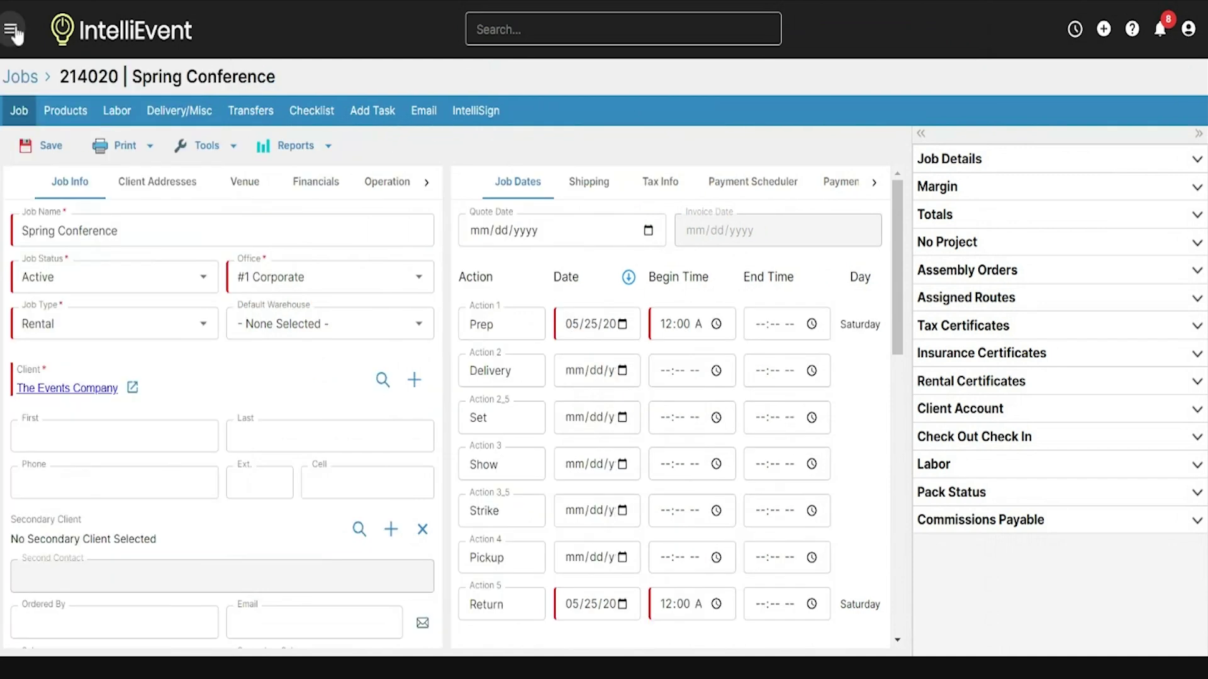
{"action": "left_click", "coordinate": [501, 370]}
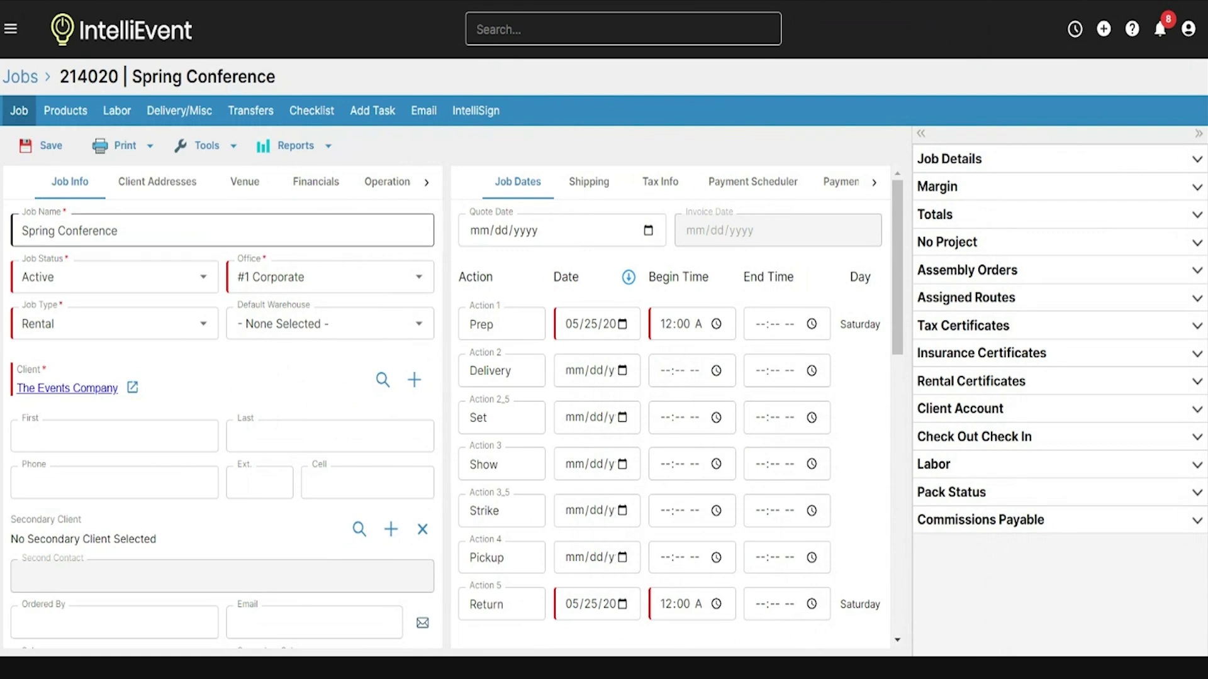
{"action": "scroll", "coordinate": [436, 276], "scroll_direction": "down", "scroll_amount": 5}
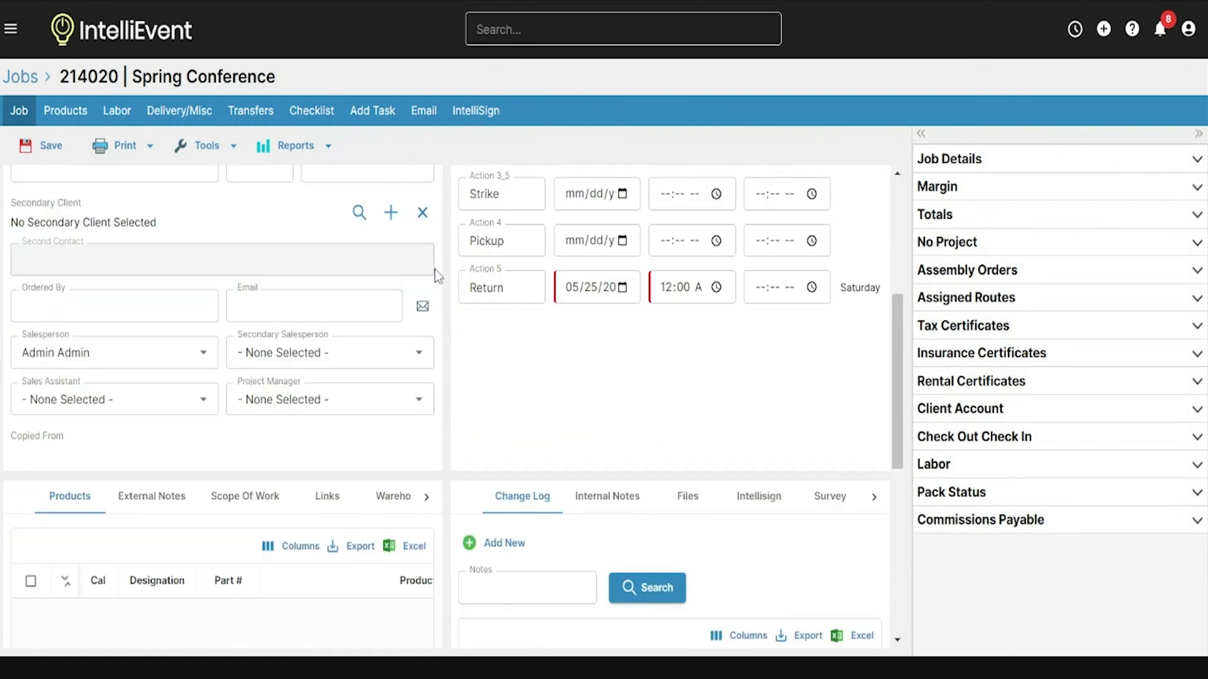
{"action": "scroll", "coordinate": [435, 269], "scroll_direction": "down", "scroll_amount": 3}
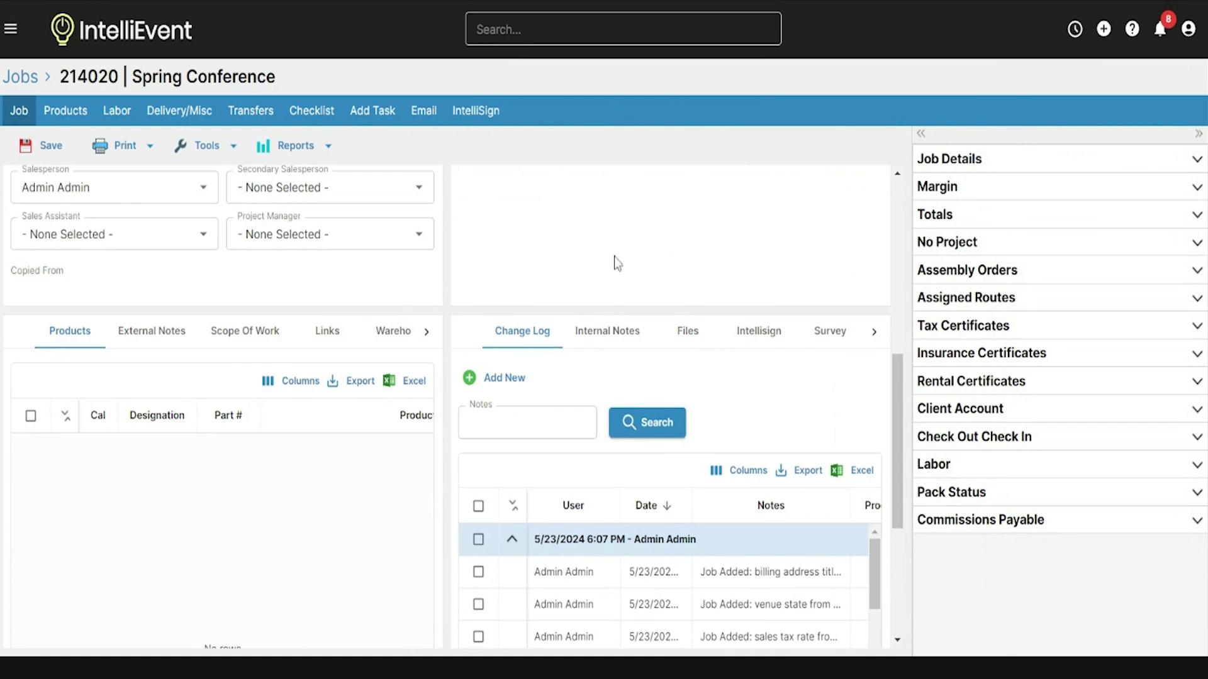
{"action": "scroll", "coordinate": [614, 251], "scroll_direction": "up", "scroll_amount": 3}
{"action": "scroll", "coordinate": [614, 249], "scroll_direction": "up", "scroll_amount": 3}
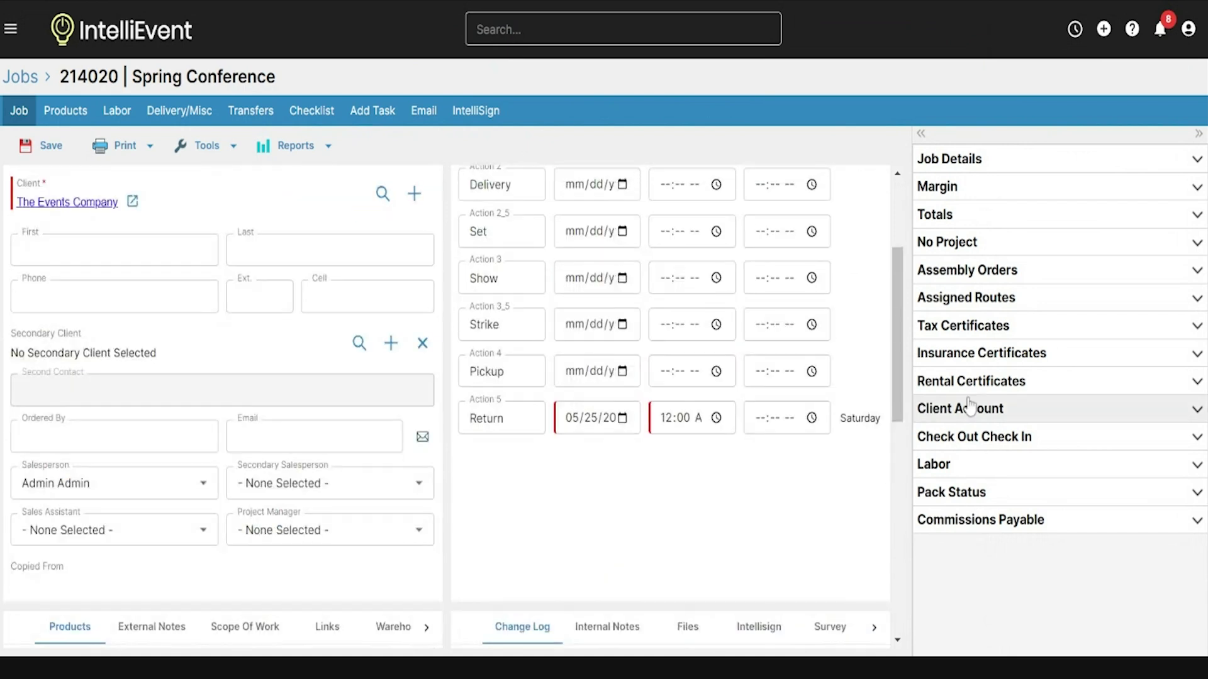
{"action": "scroll", "coordinate": [582, 485], "scroll_direction": "up", "scroll_amount": 3}
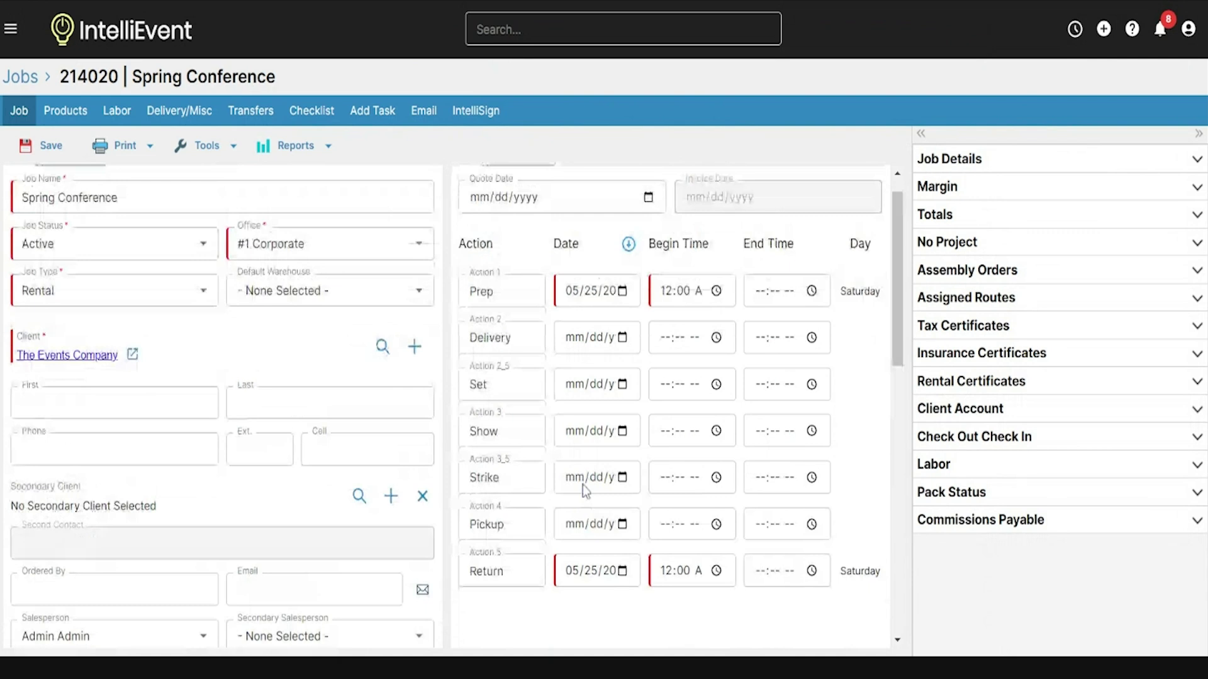
{"action": "scroll", "coordinate": [583, 485], "scroll_direction": "up", "scroll_amount": 2}
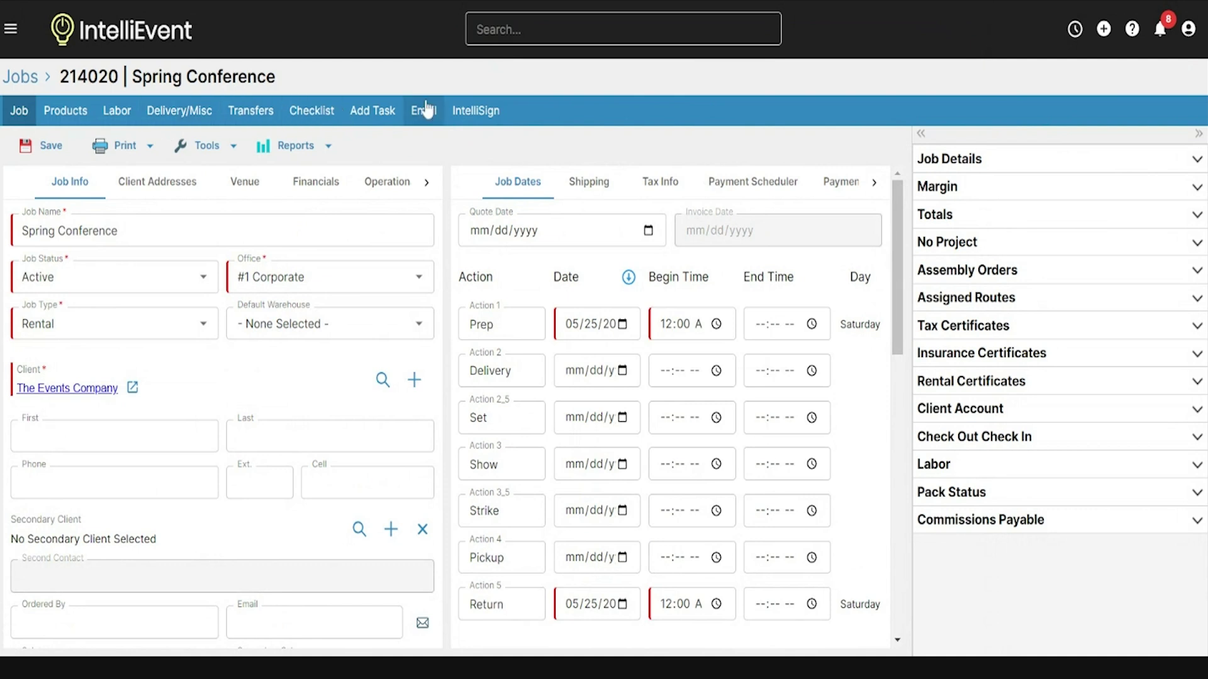
Go to the job's Products list and Product Search, checking the Inventory navigation
{"action": "left_click", "coordinate": [66, 114]}
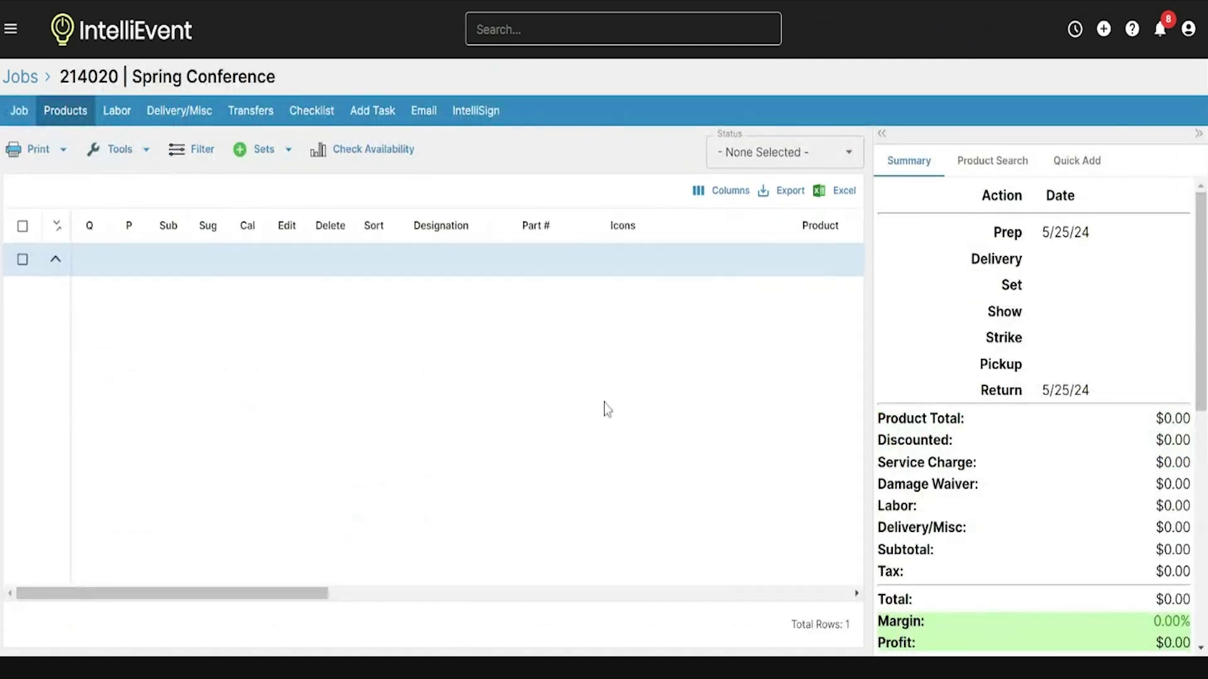
{"action": "left_click", "coordinate": [1006, 171]}
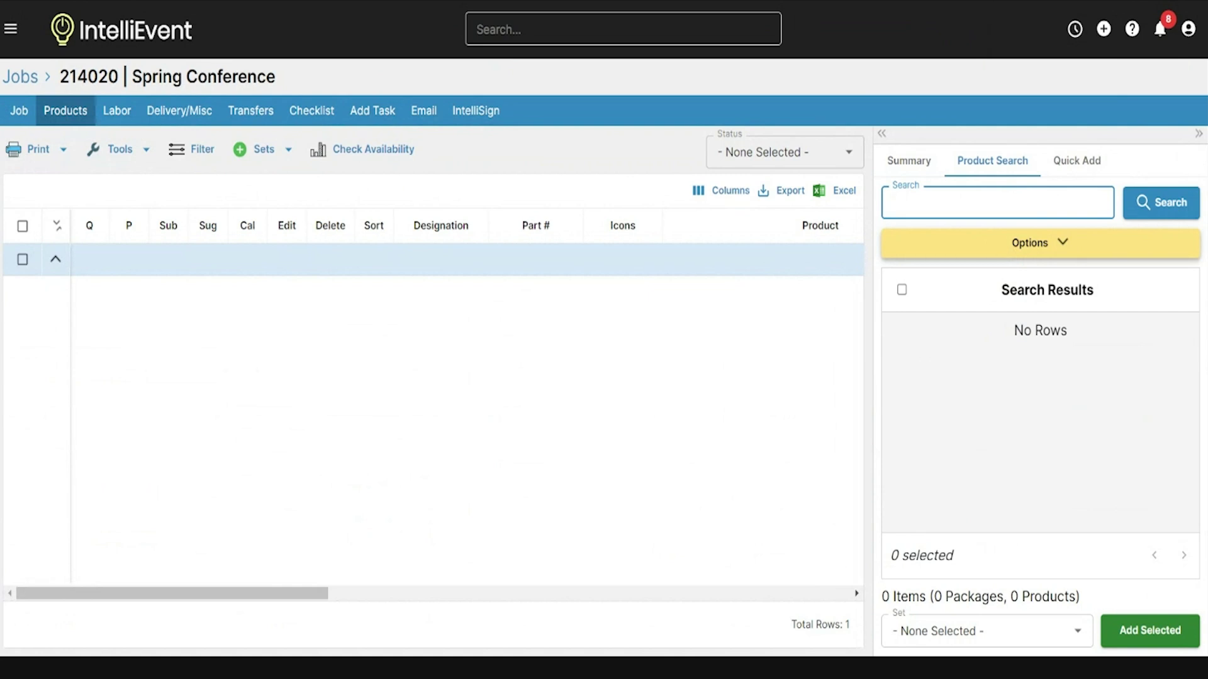
{"action": "left_click", "coordinate": [11, 28]}
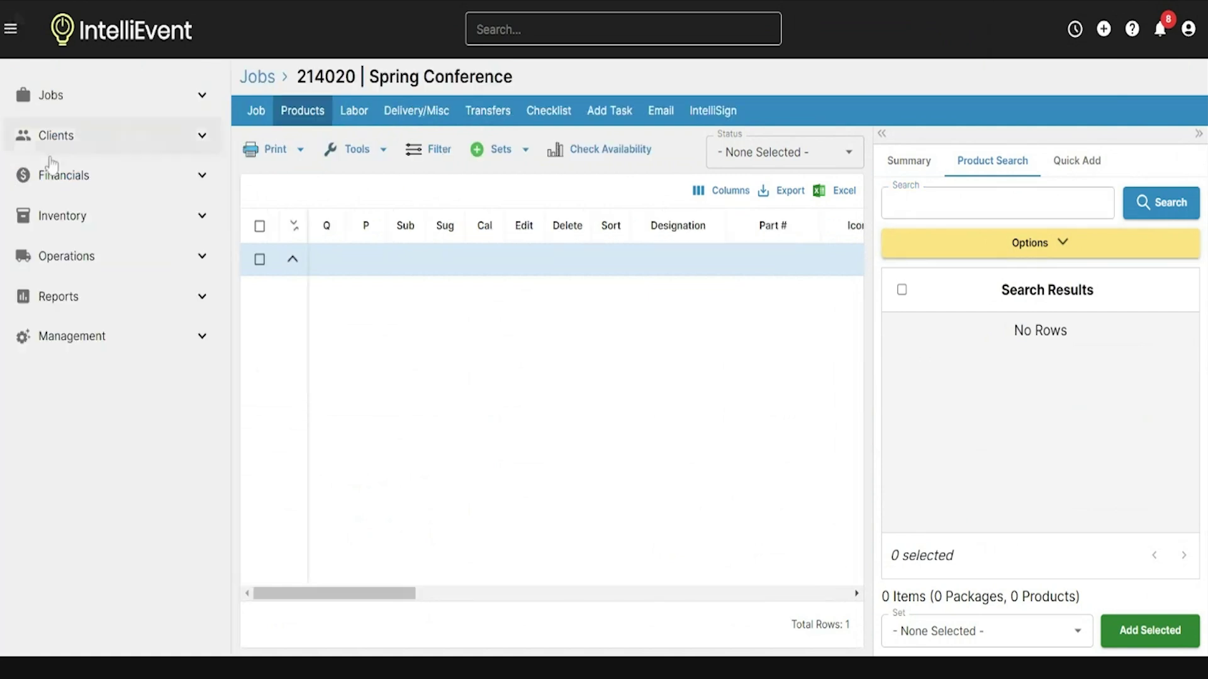
{"action": "left_click", "coordinate": [62, 221]}
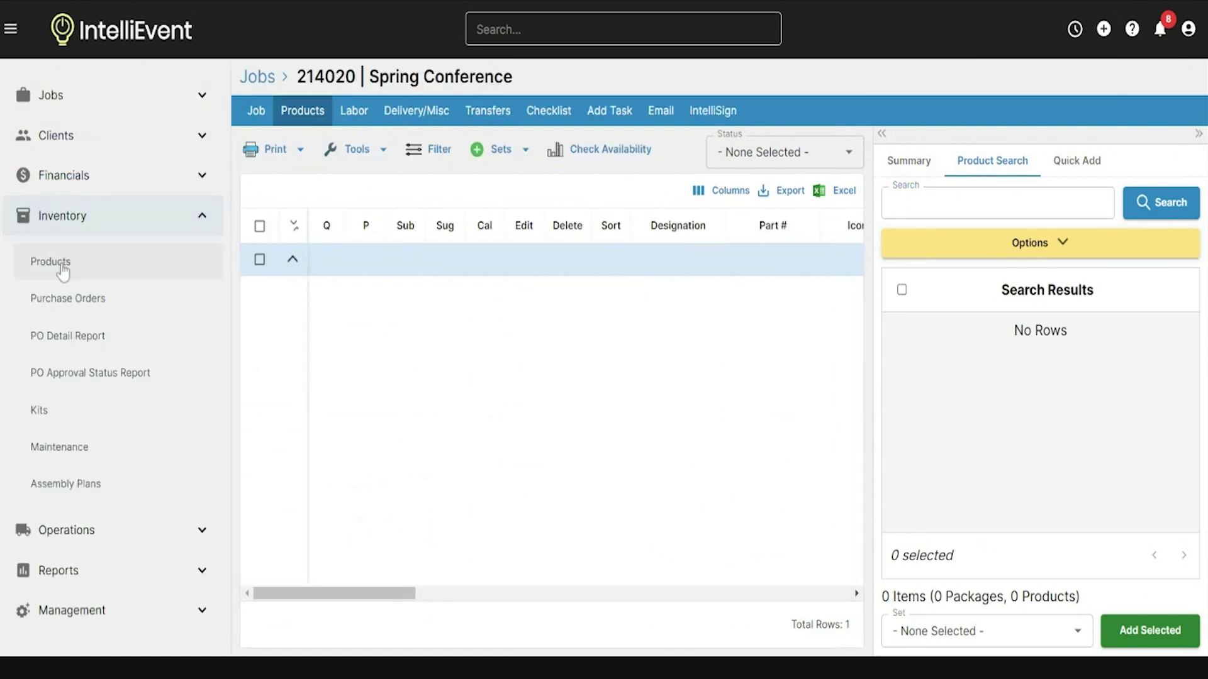
{"action": "left_click", "coordinate": [73, 230]}
{"action": "left_click", "coordinate": [12, 29]}
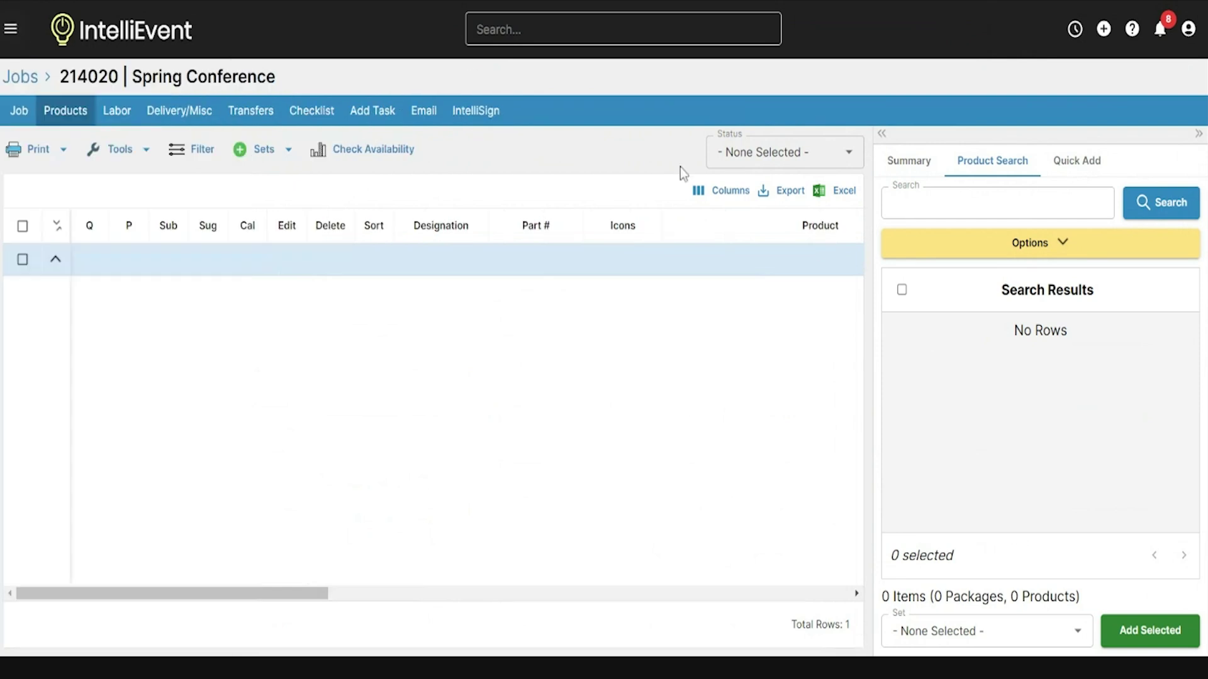
Search products filtered to Designation Audio and Category Powered Mixers (Audio)
{"action": "left_click", "coordinate": [1011, 252]}
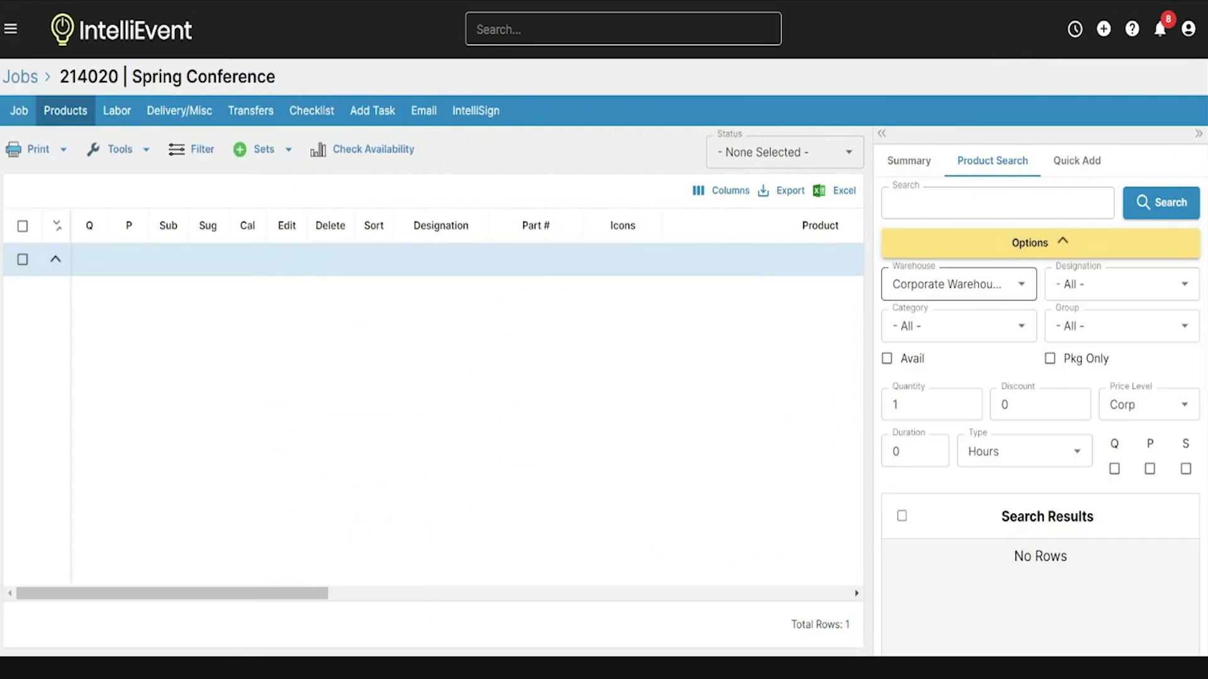
{"action": "left_click", "coordinate": [1084, 284]}
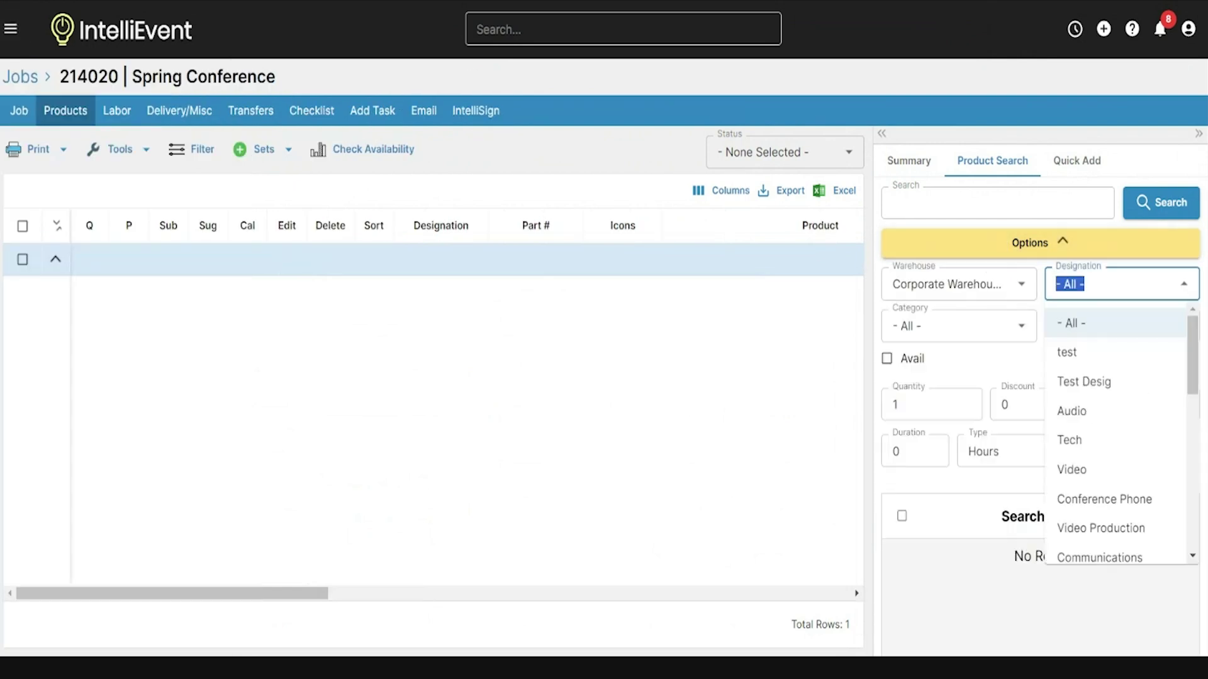
{"action": "left_click", "coordinate": [1070, 411]}
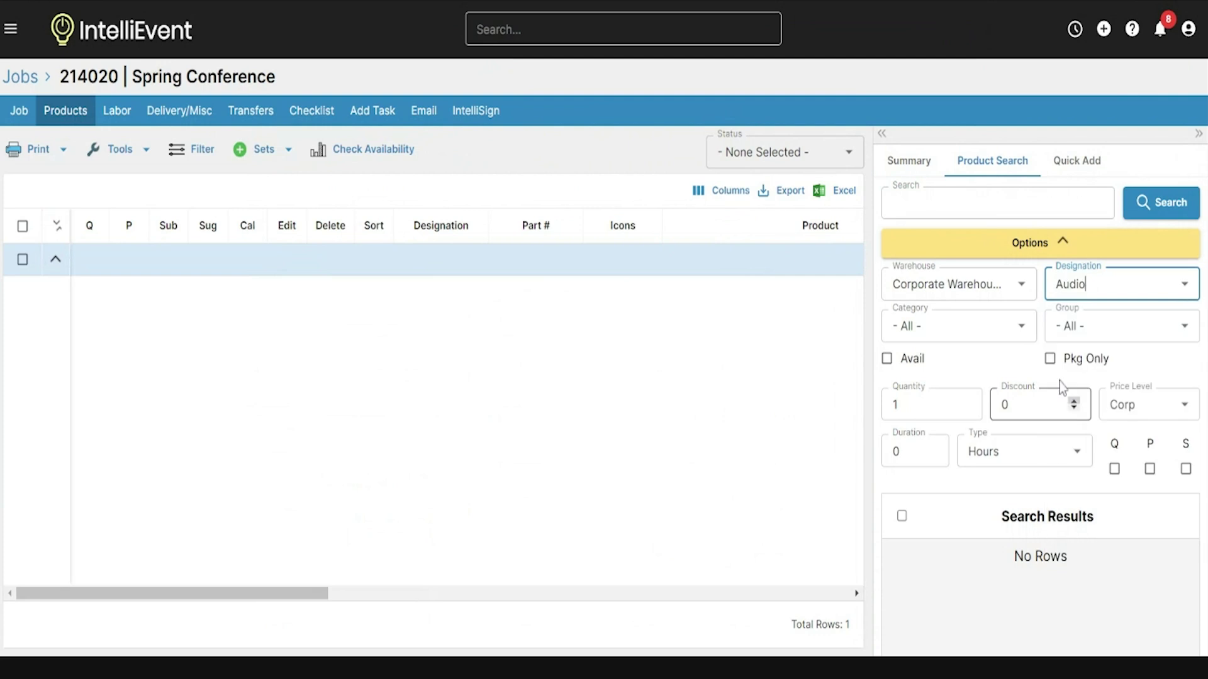
{"action": "left_click", "coordinate": [1021, 326]}
{"action": "scroll", "coordinate": [966, 476], "scroll_direction": "down", "scroll_amount": 5}
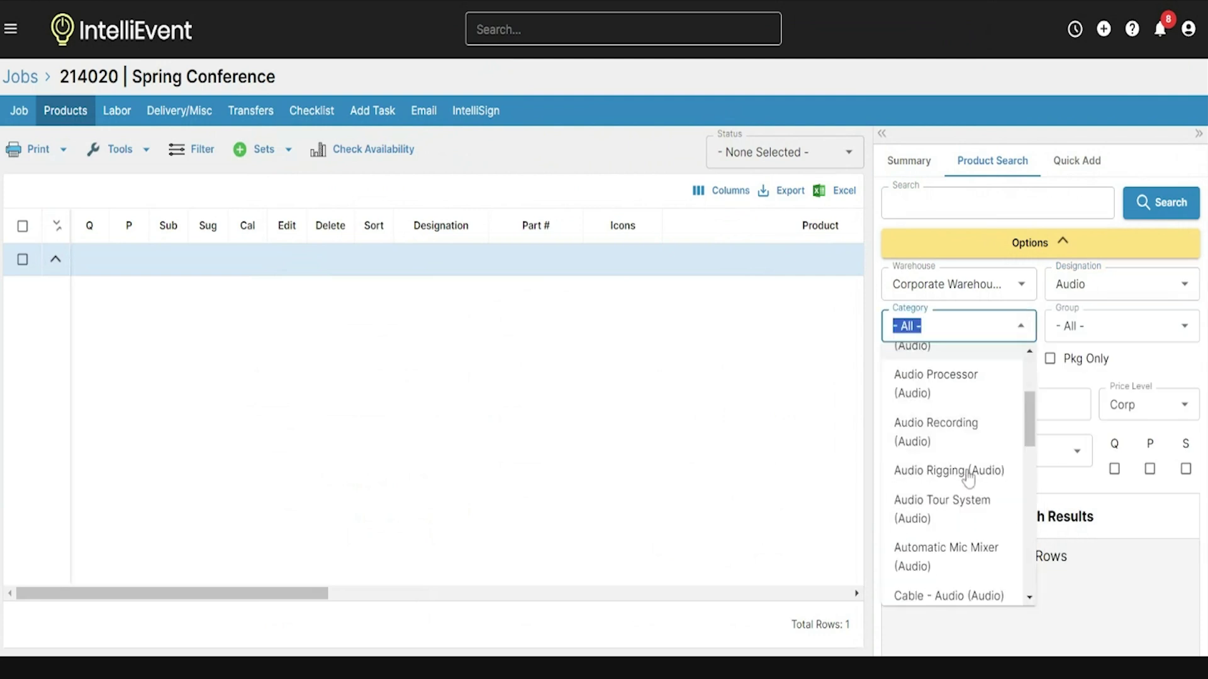
{"action": "scroll", "coordinate": [967, 479], "scroll_direction": "down", "scroll_amount": 4}
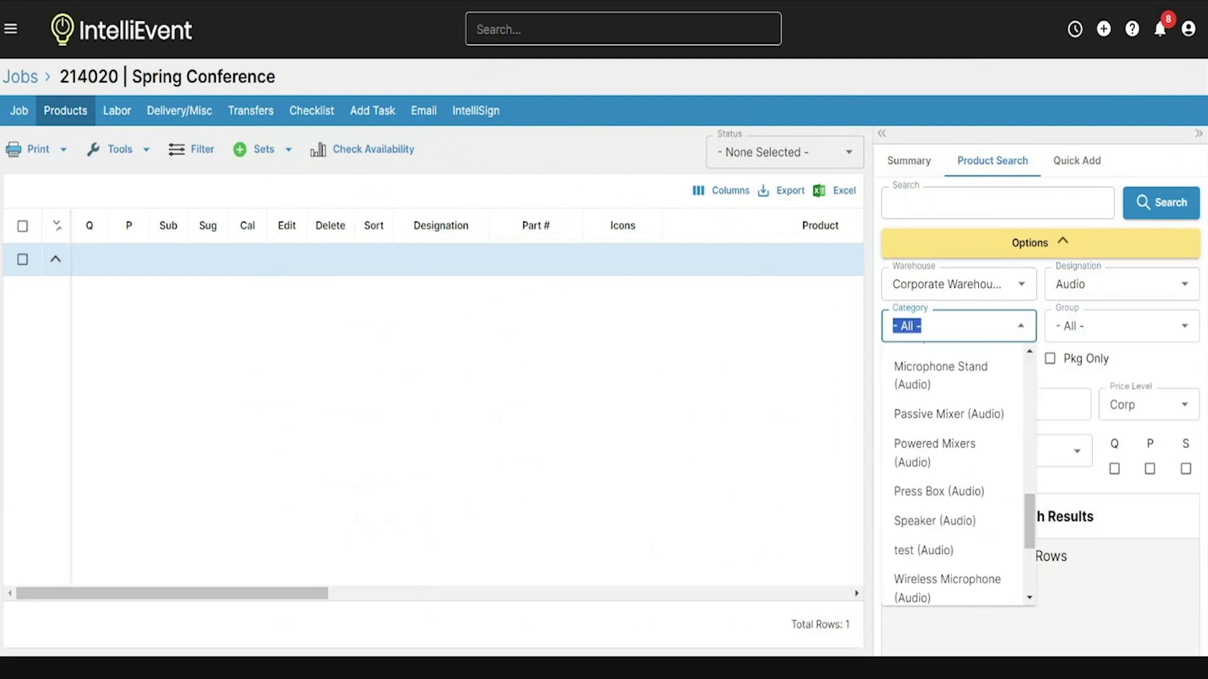
{"action": "left_click", "coordinate": [949, 452]}
{"action": "left_click", "coordinate": [1182, 209]}
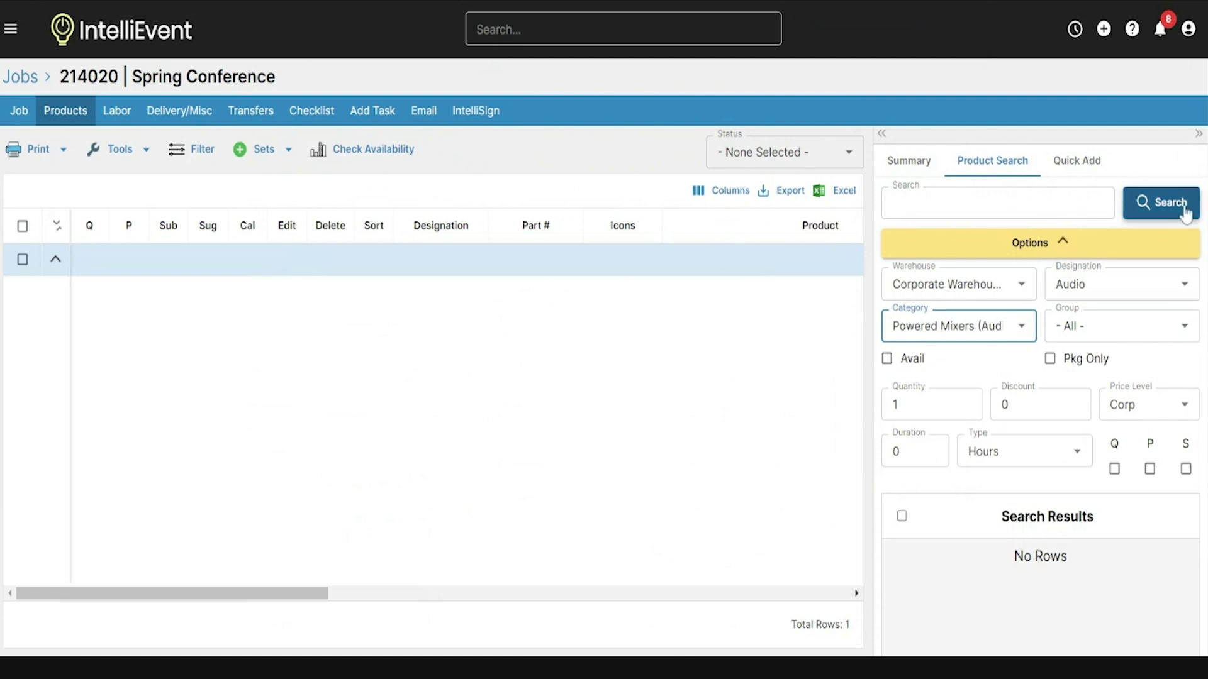
{"action": "left_click", "coordinate": [1060, 243]}
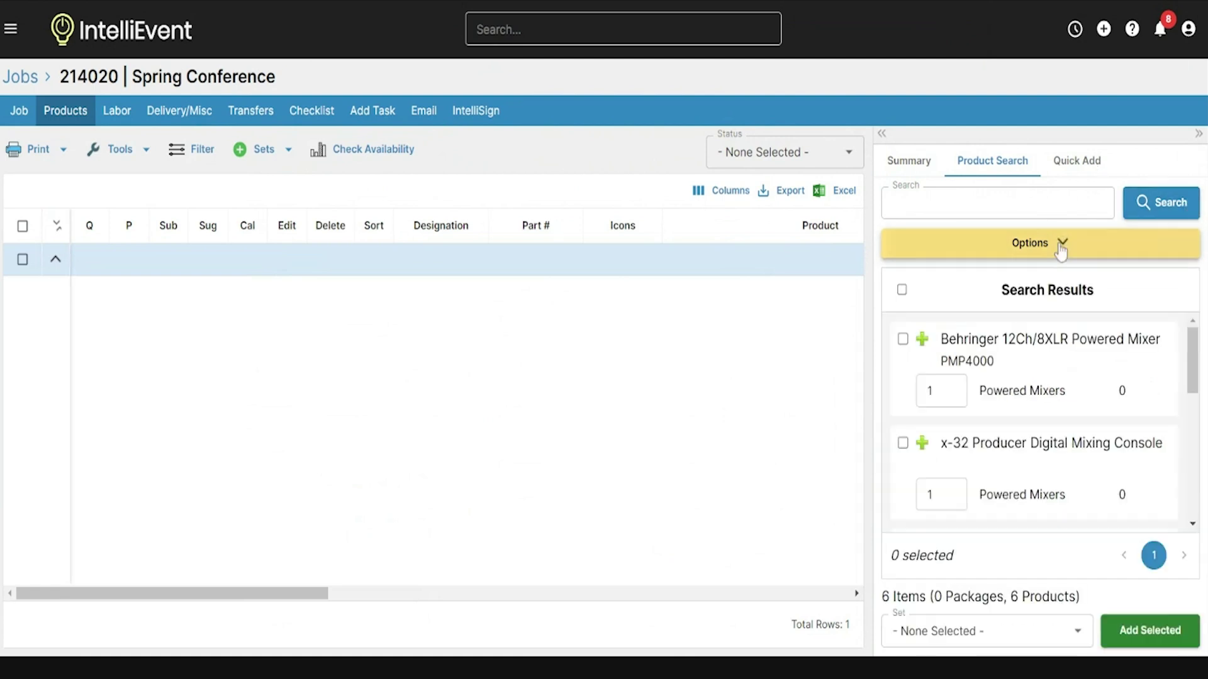
{"action": "scroll", "coordinate": [1042, 384], "scroll_direction": "down", "scroll_amount": 4}
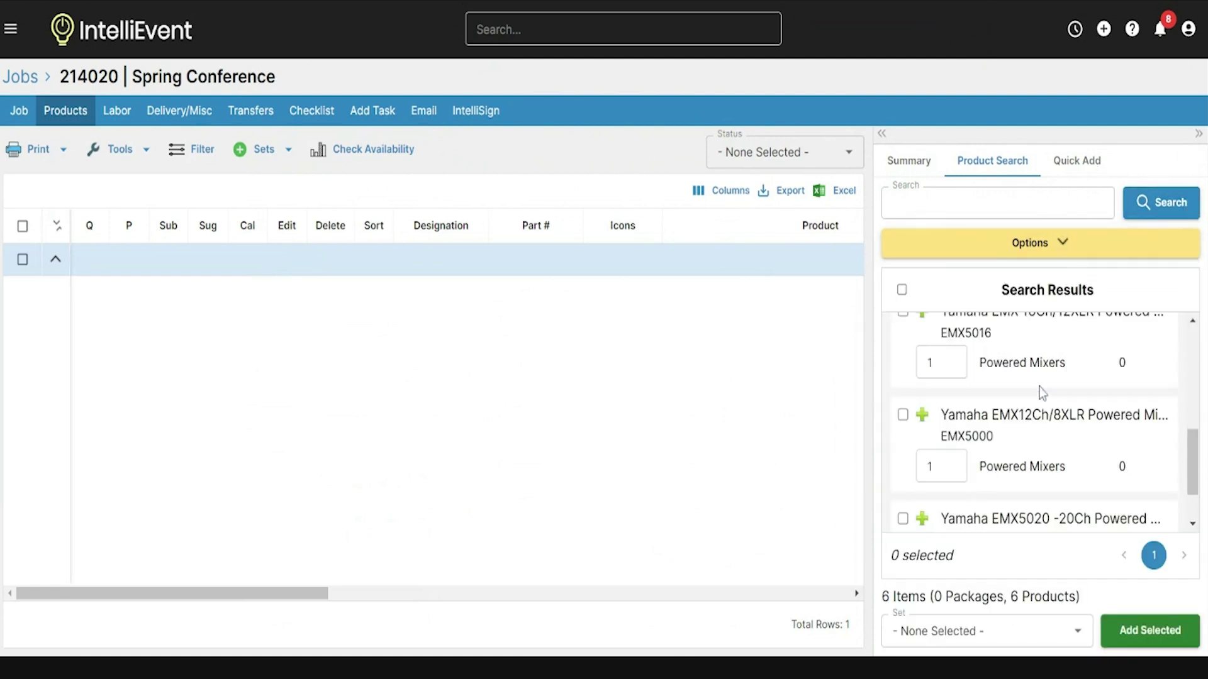
{"action": "scroll", "coordinate": [1042, 391], "scroll_direction": "up", "scroll_amount": 4}
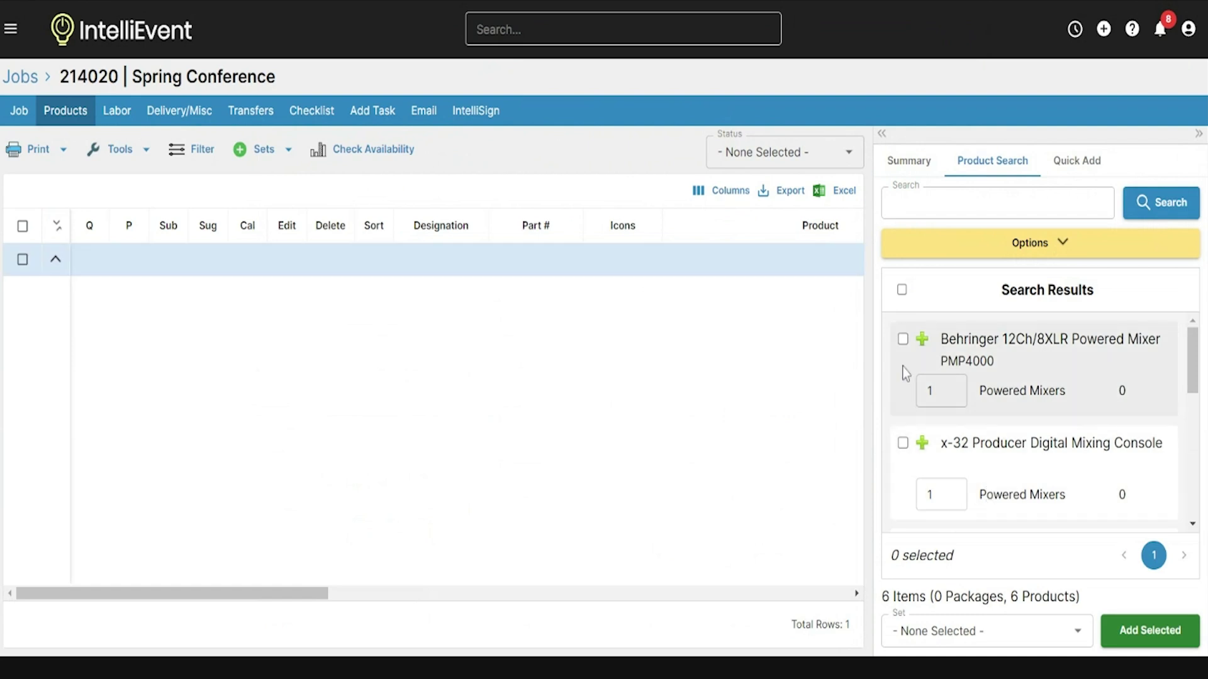
Add the Behringer 12Ch/8XLR Powered Mixer from the results to the job
{"action": "left_click", "coordinate": [903, 339]}
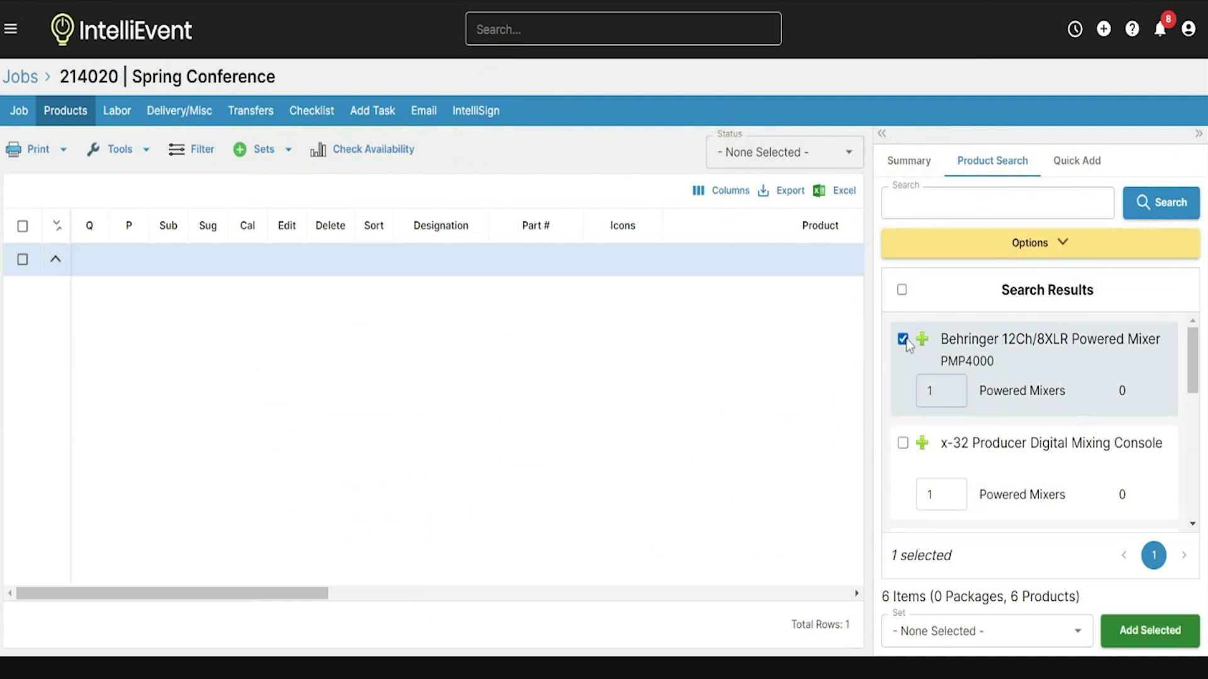
{"action": "left_click", "coordinate": [1161, 642]}
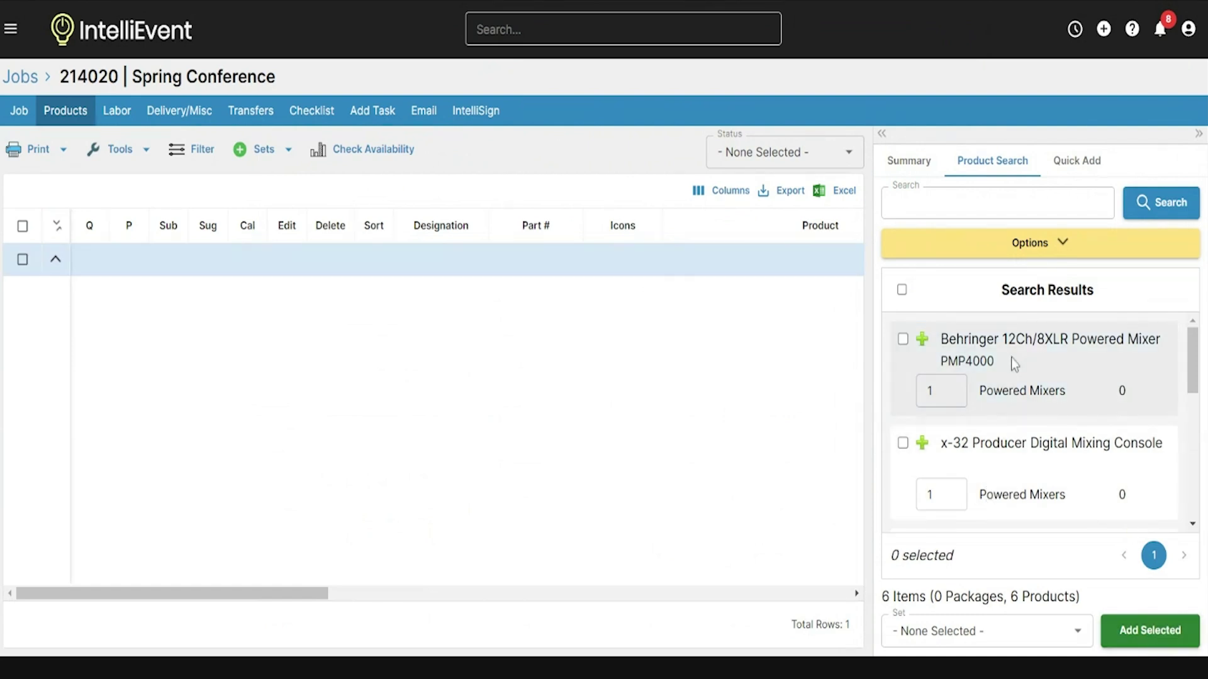
{"action": "left_click", "coordinate": [997, 356]}
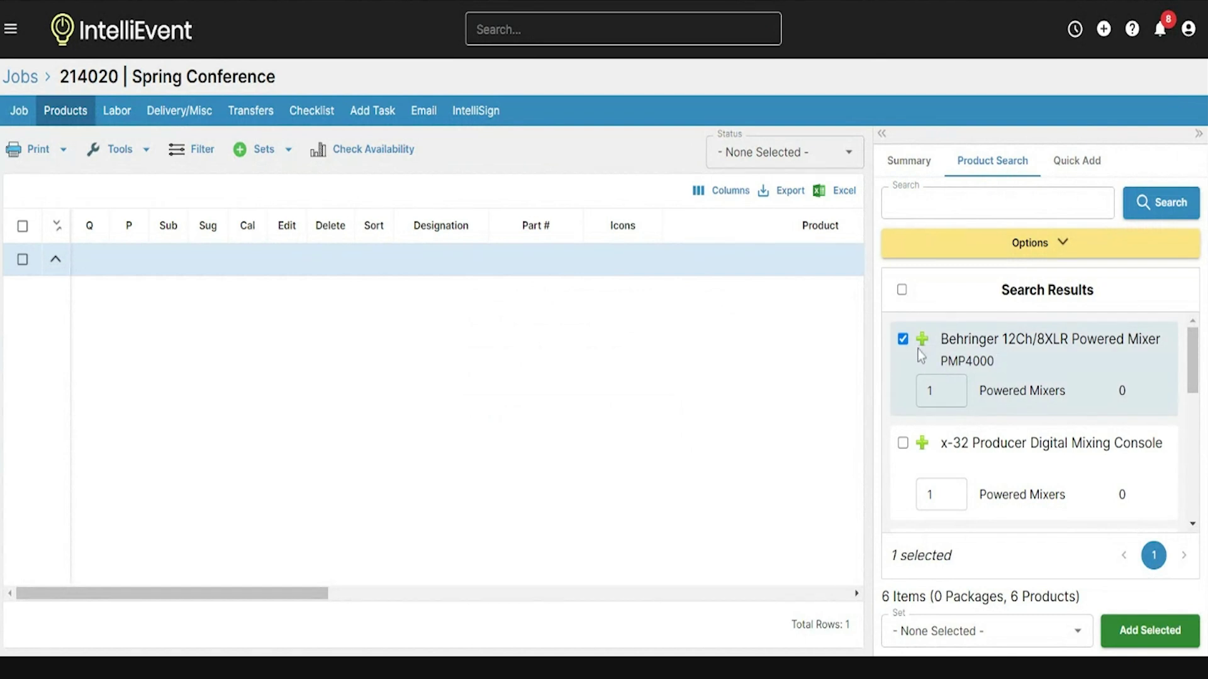
{"action": "left_click", "coordinate": [1150, 631]}
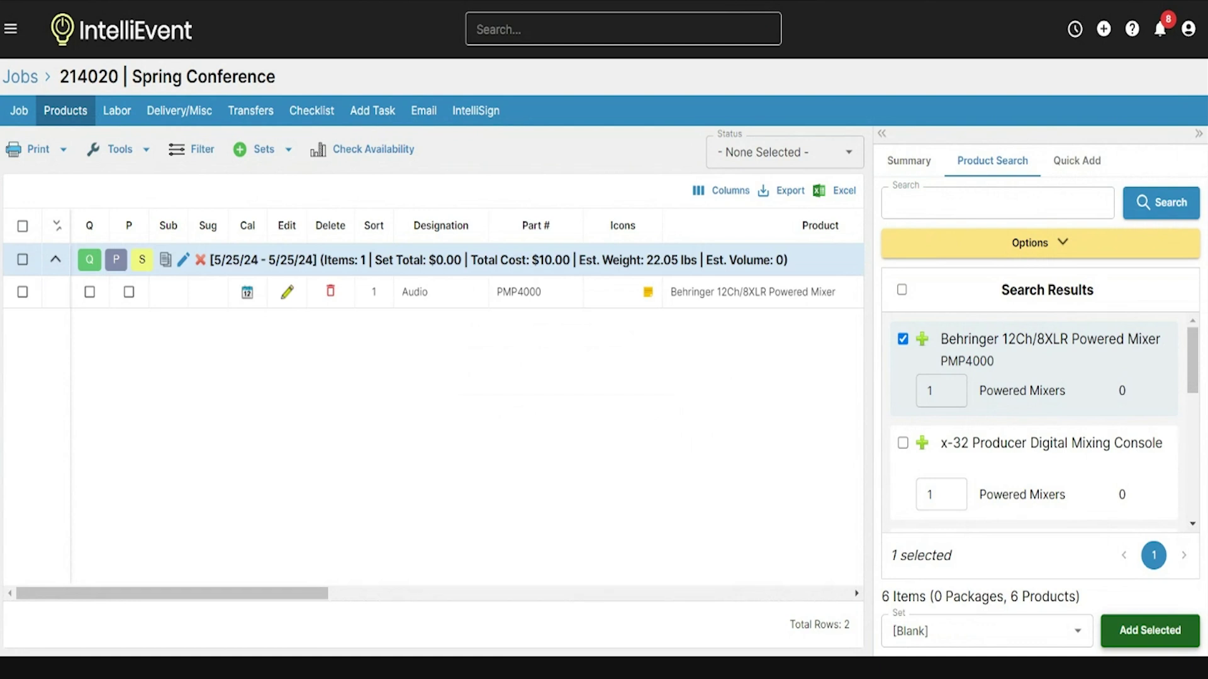
{"action": "left_click", "coordinate": [503, 269]}
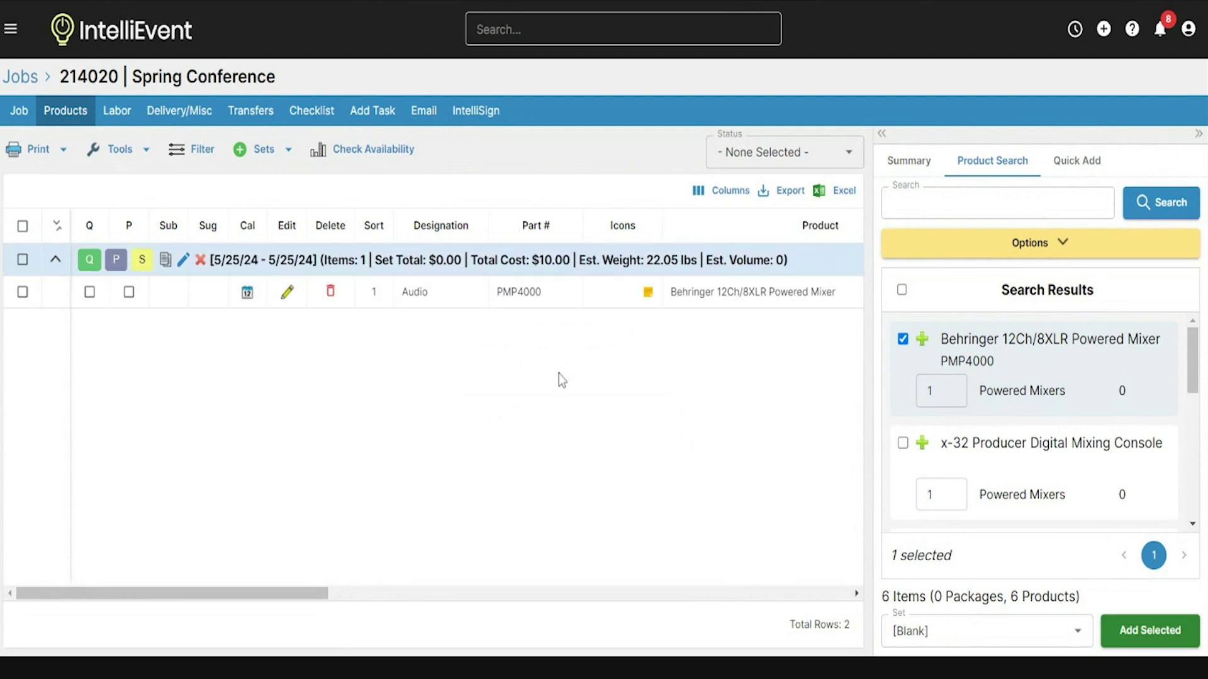
Quick-add 'sd8' Behringer SD8 8 Output Stage Box, approving the overbooking override
{"action": "left_click", "coordinate": [1082, 165]}
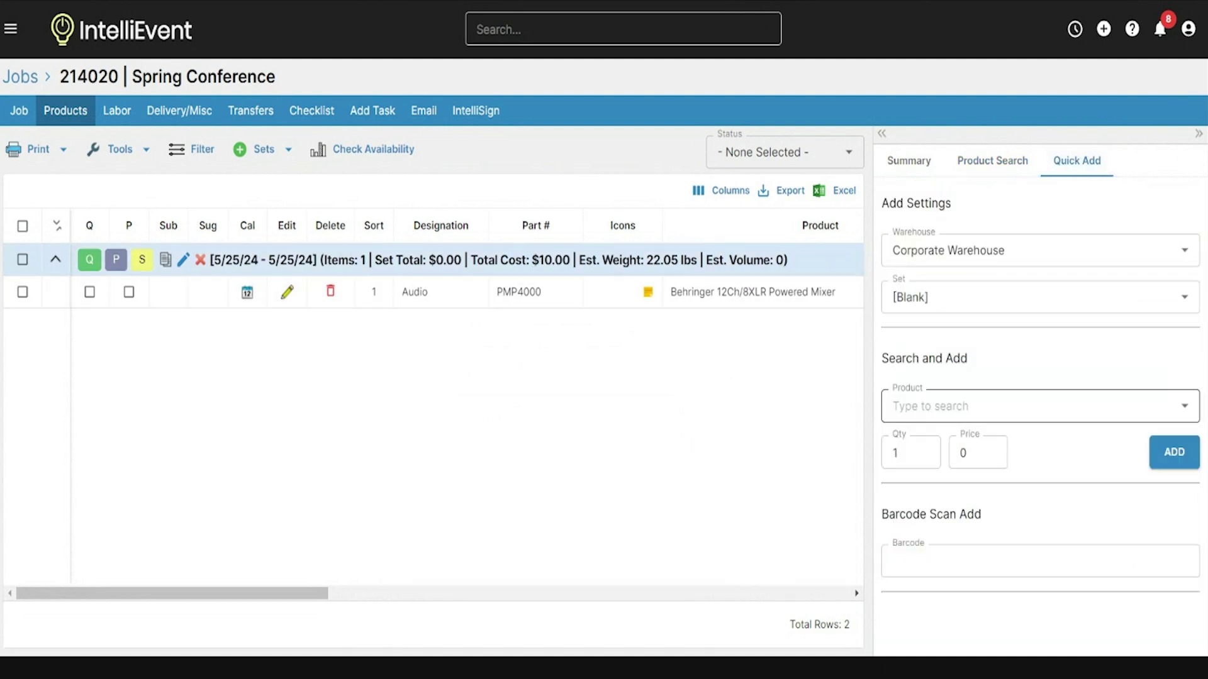
{"action": "left_click", "coordinate": [1032, 406]}
{"action": "type", "text": "sd8"}
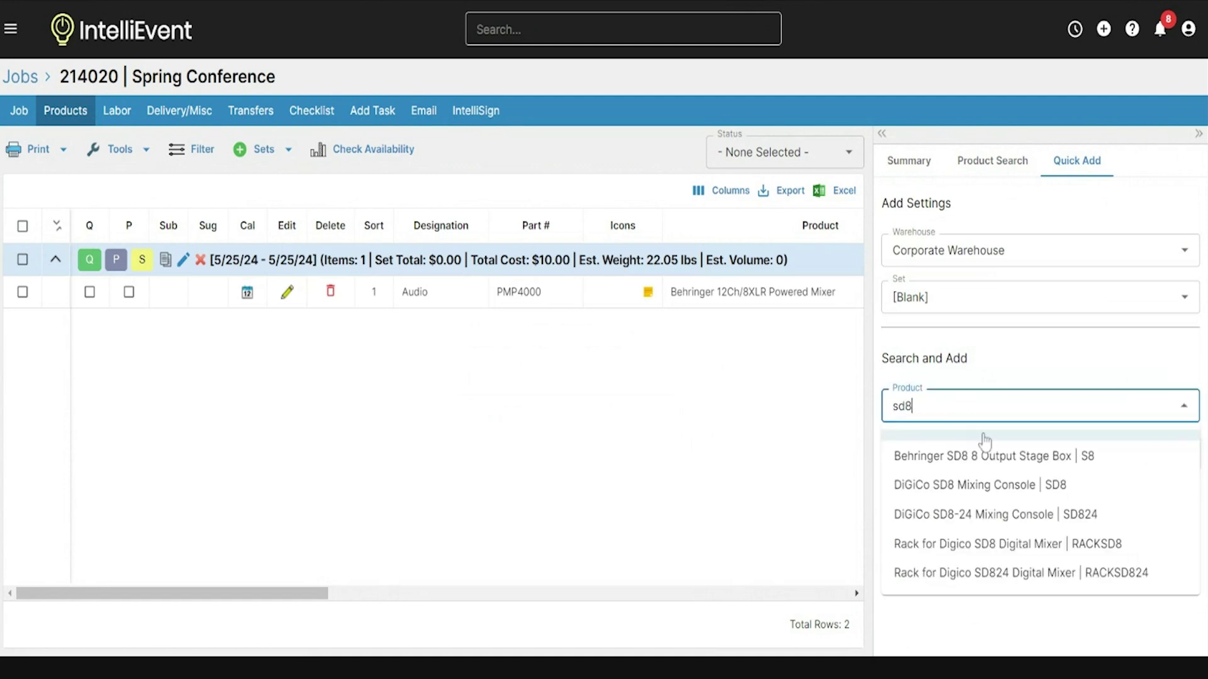
{"action": "left_click", "coordinate": [996, 458]}
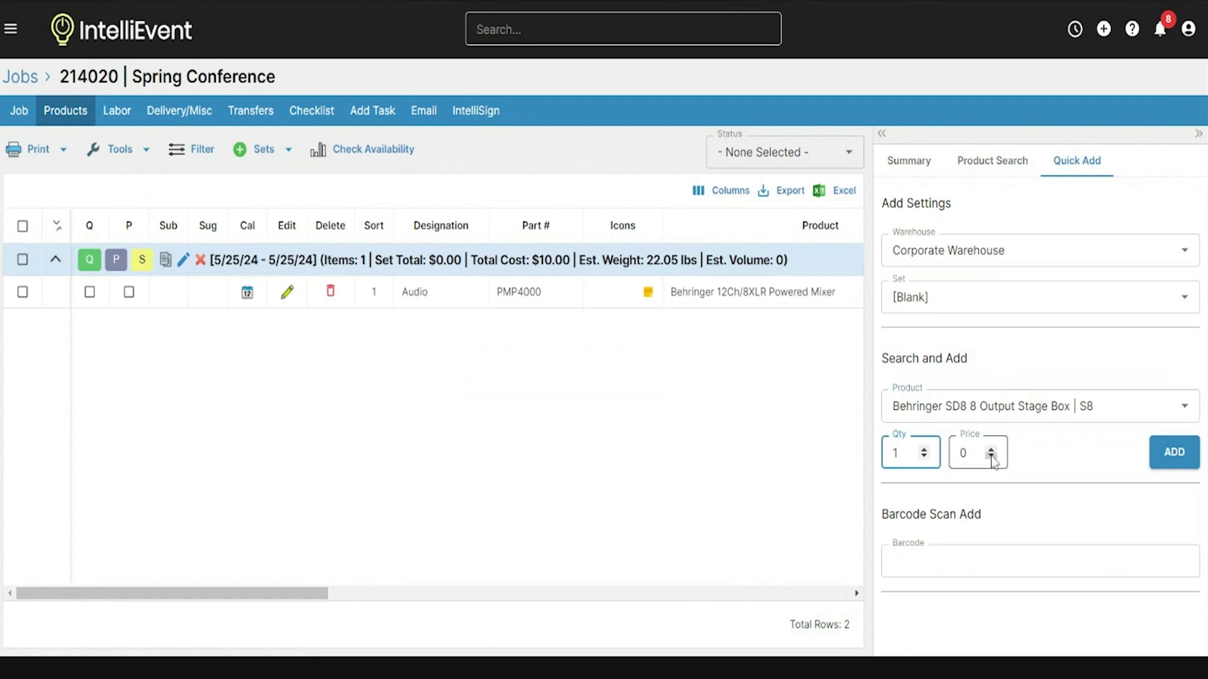
{"action": "left_click", "coordinate": [1174, 454]}
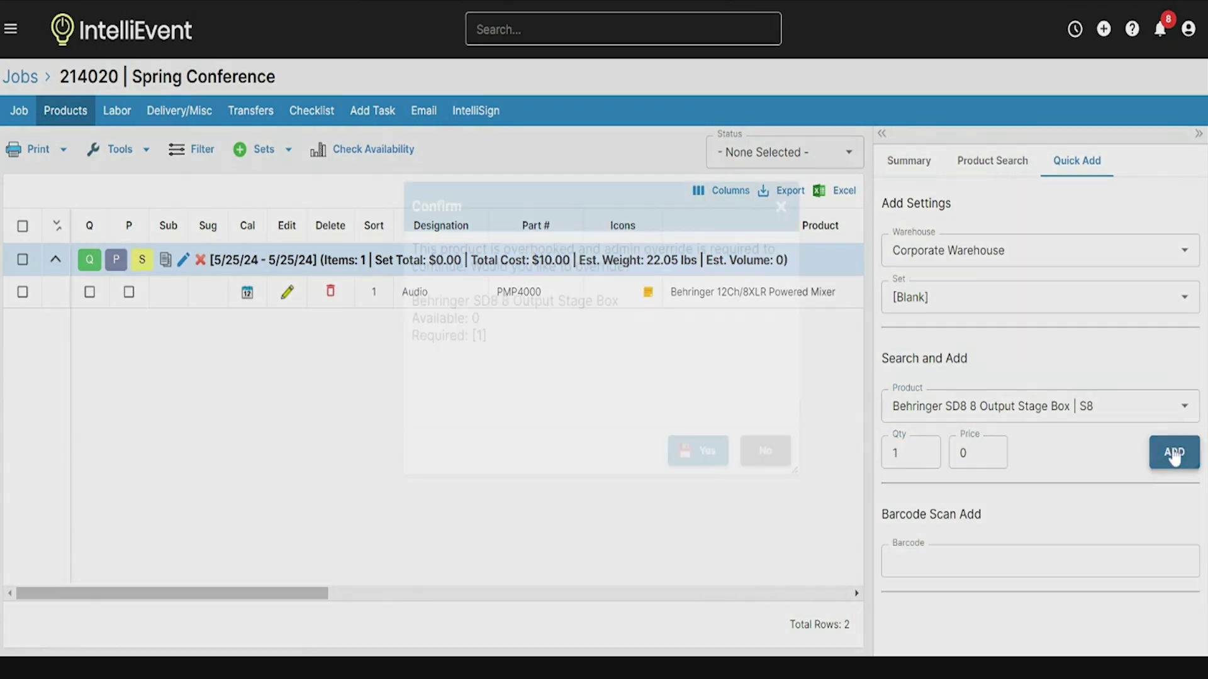
{"action": "left_click", "coordinate": [696, 451]}
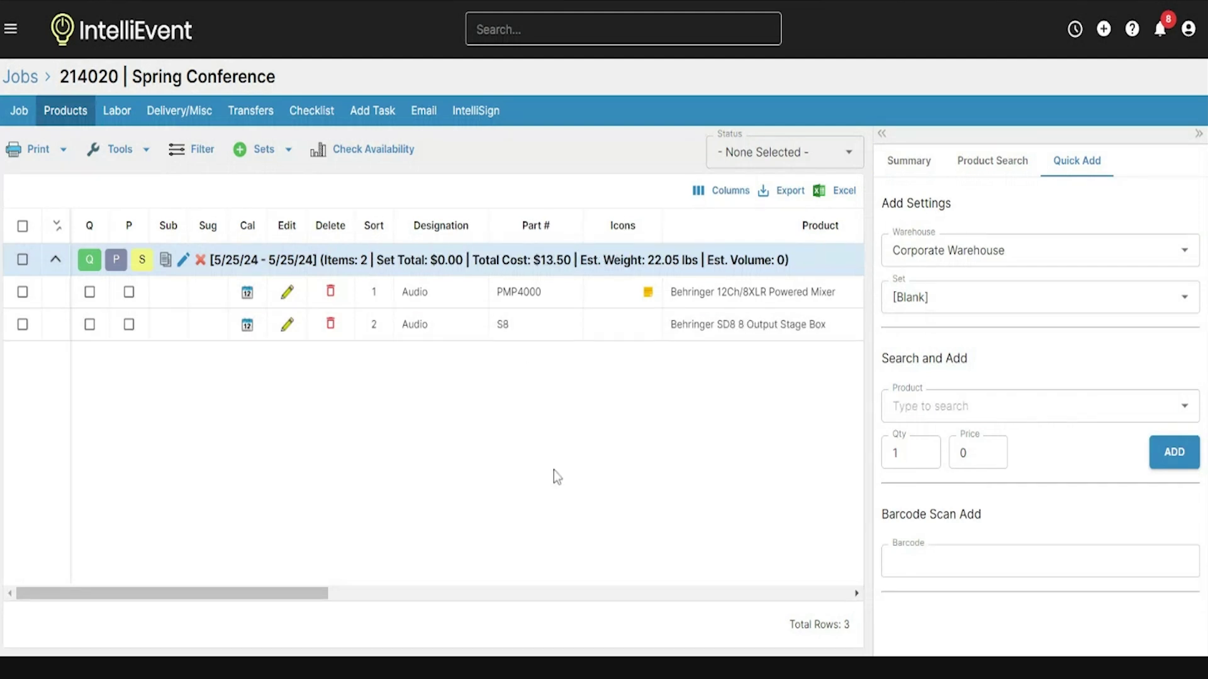
Open and close the mixer's product details unchanged, then go to the job's Labor lines
{"action": "left_click", "coordinate": [287, 293]}
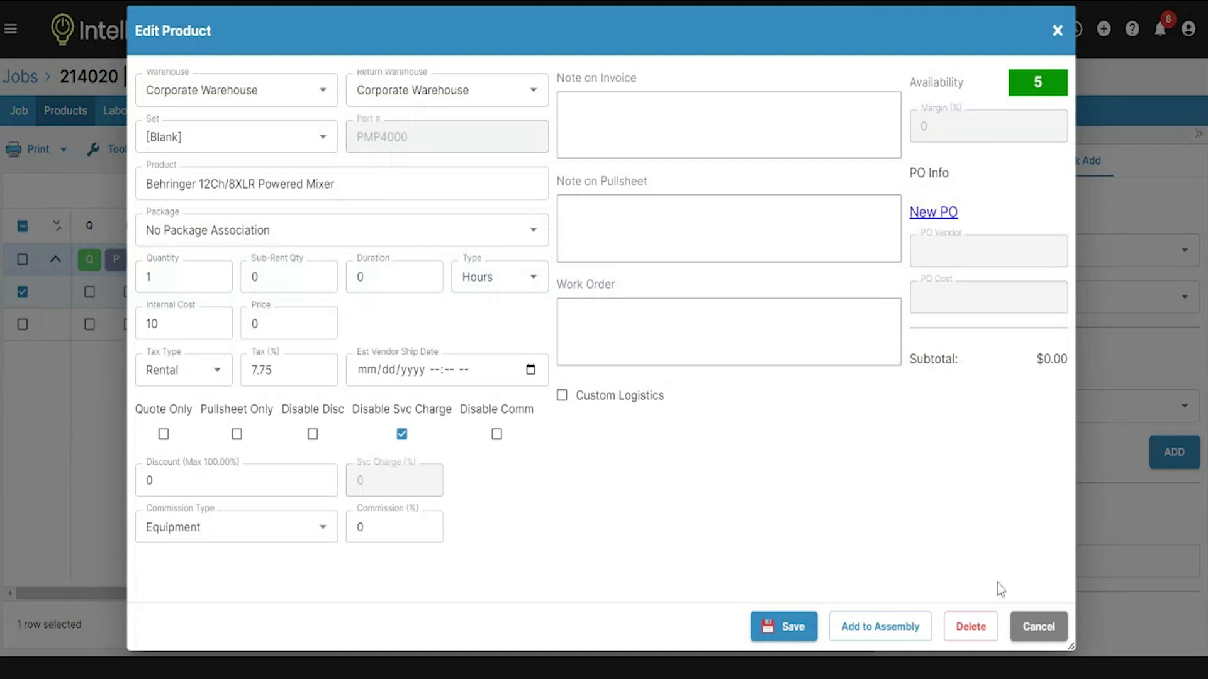
{"action": "left_click", "coordinate": [1021, 623]}
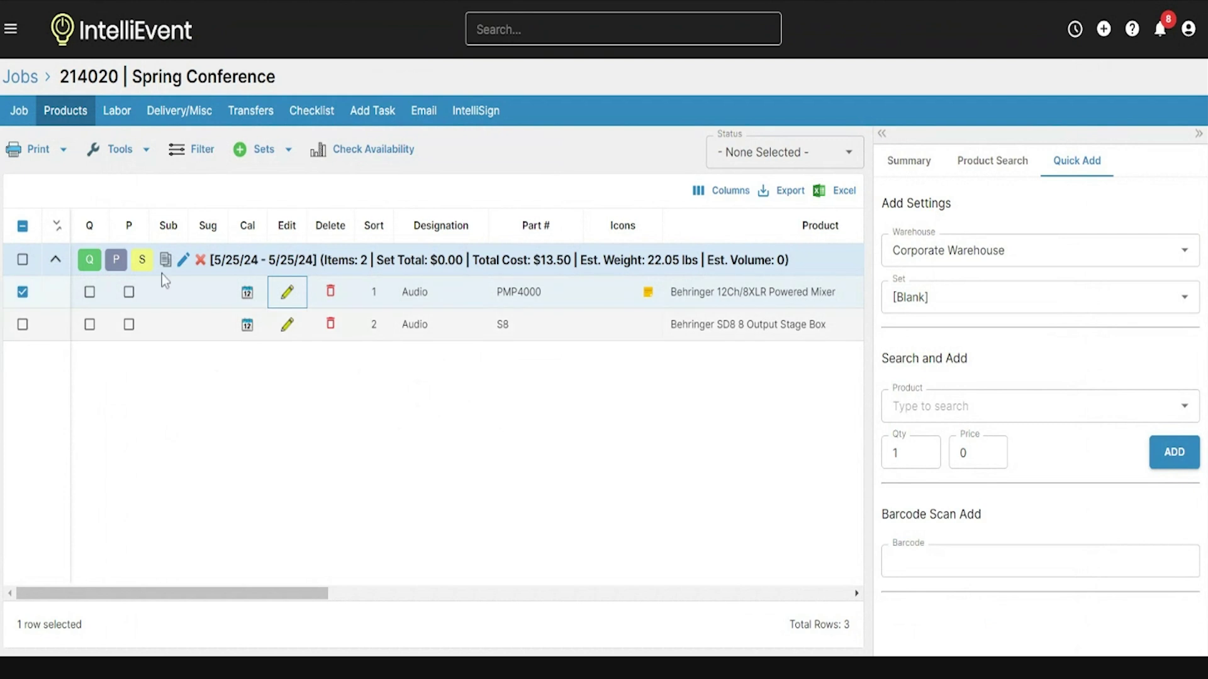
{"action": "left_click", "coordinate": [119, 114]}
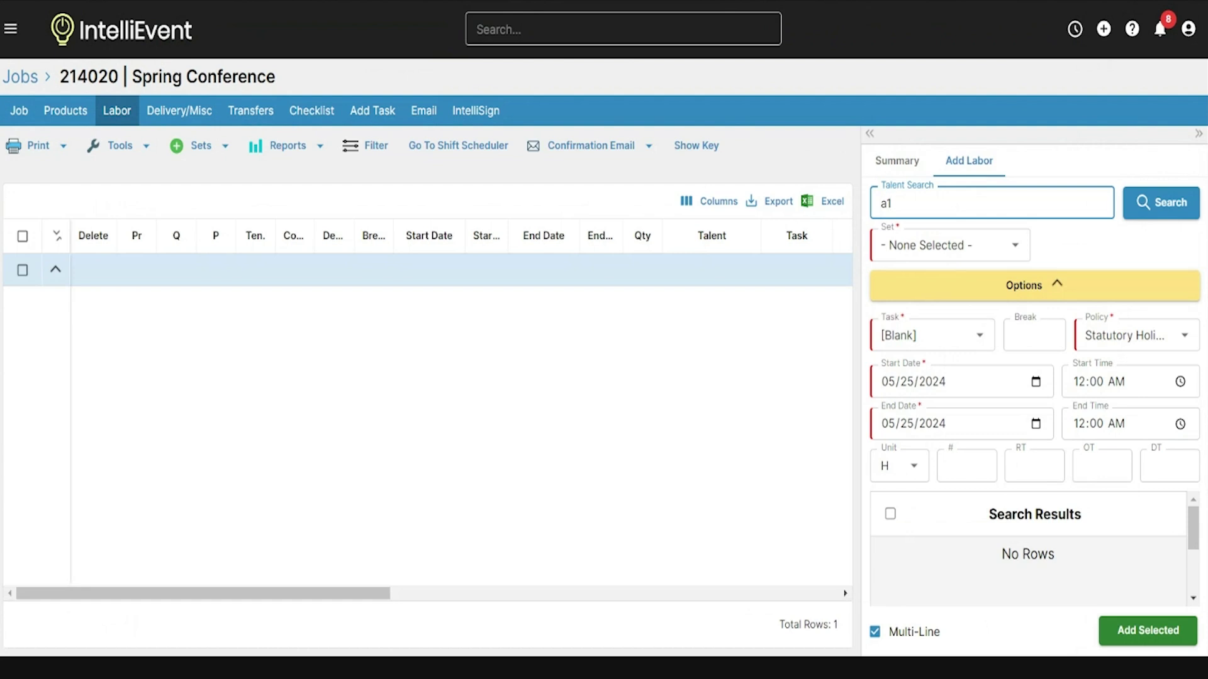
Search talent for a1 and add Audio Lead (A1) to the job's labor
{"action": "left_click", "coordinate": [1140, 208]}
{"action": "left_click", "coordinate": [1046, 293]}
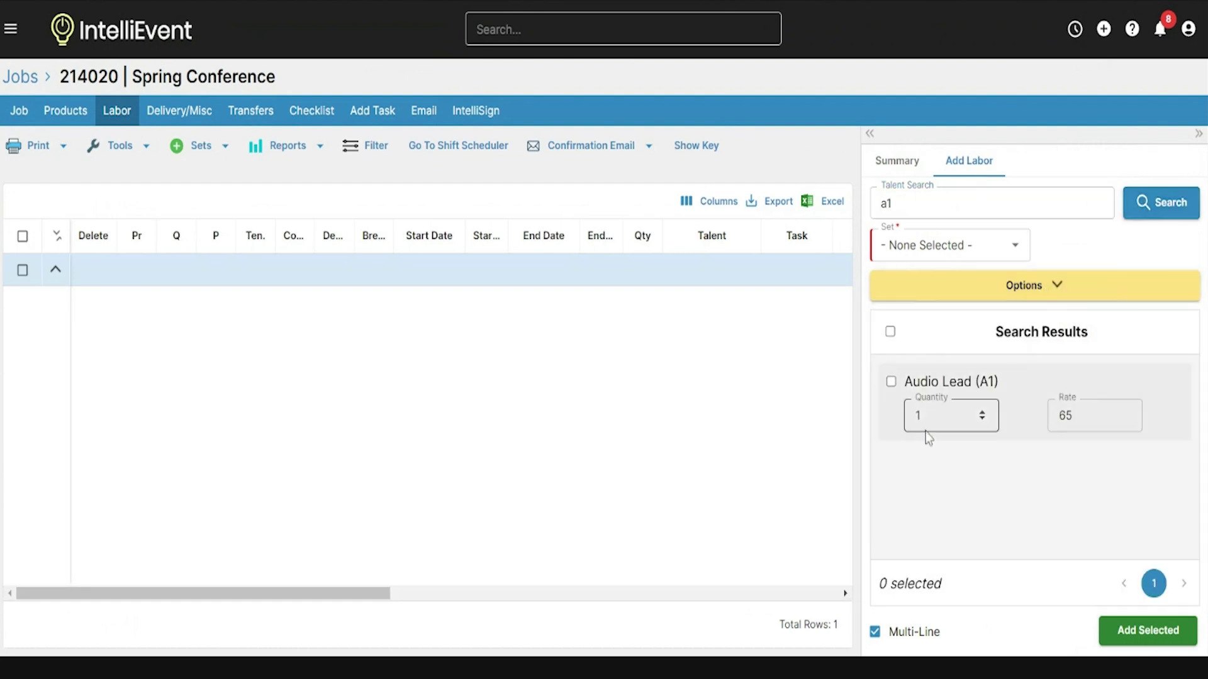
{"action": "left_click", "coordinate": [1054, 285]}
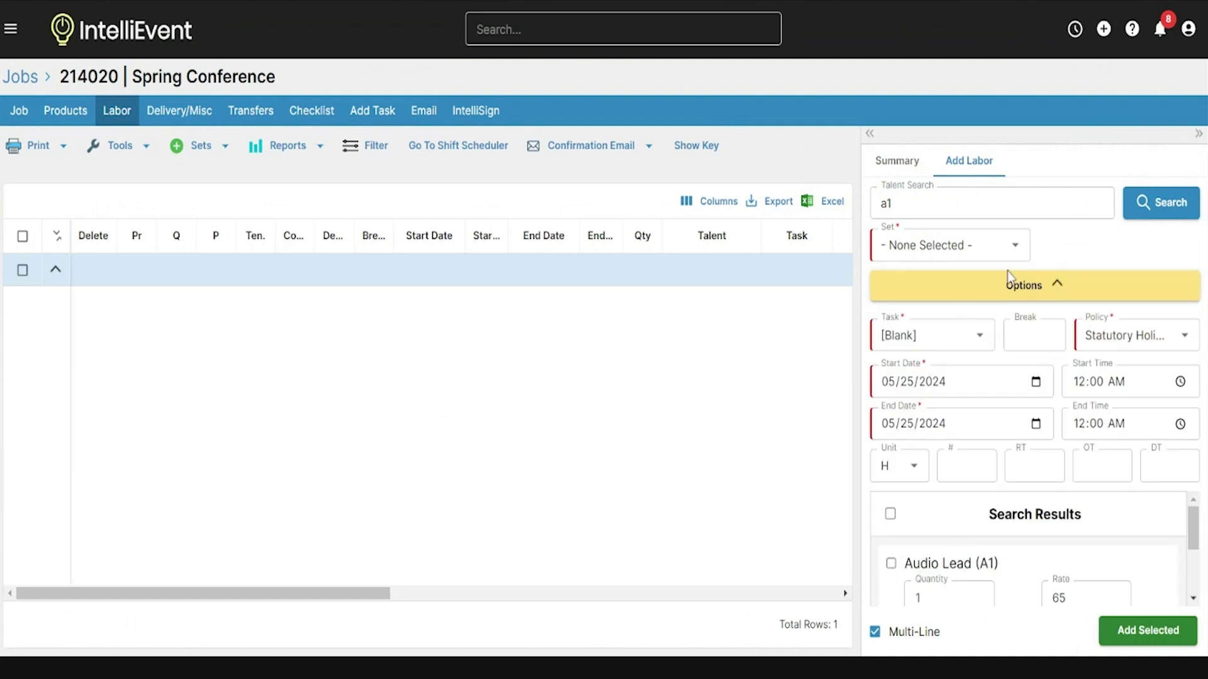
{"action": "left_click", "coordinate": [1032, 297]}
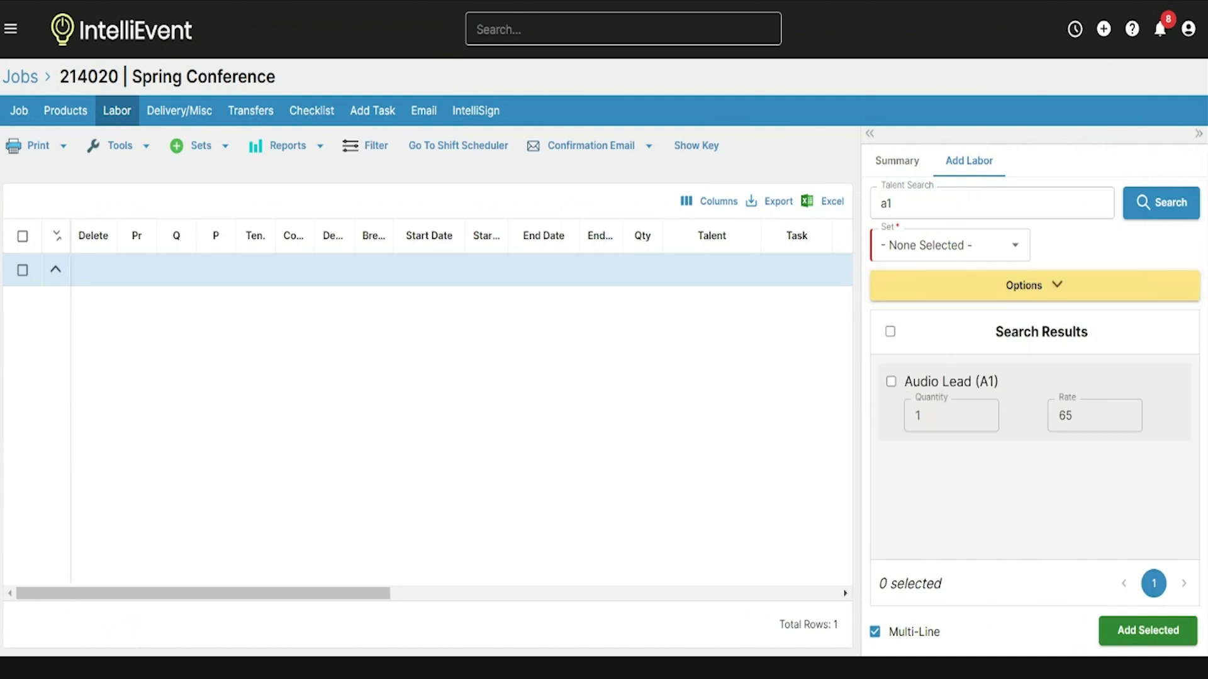
{"action": "left_click", "coordinate": [890, 381]}
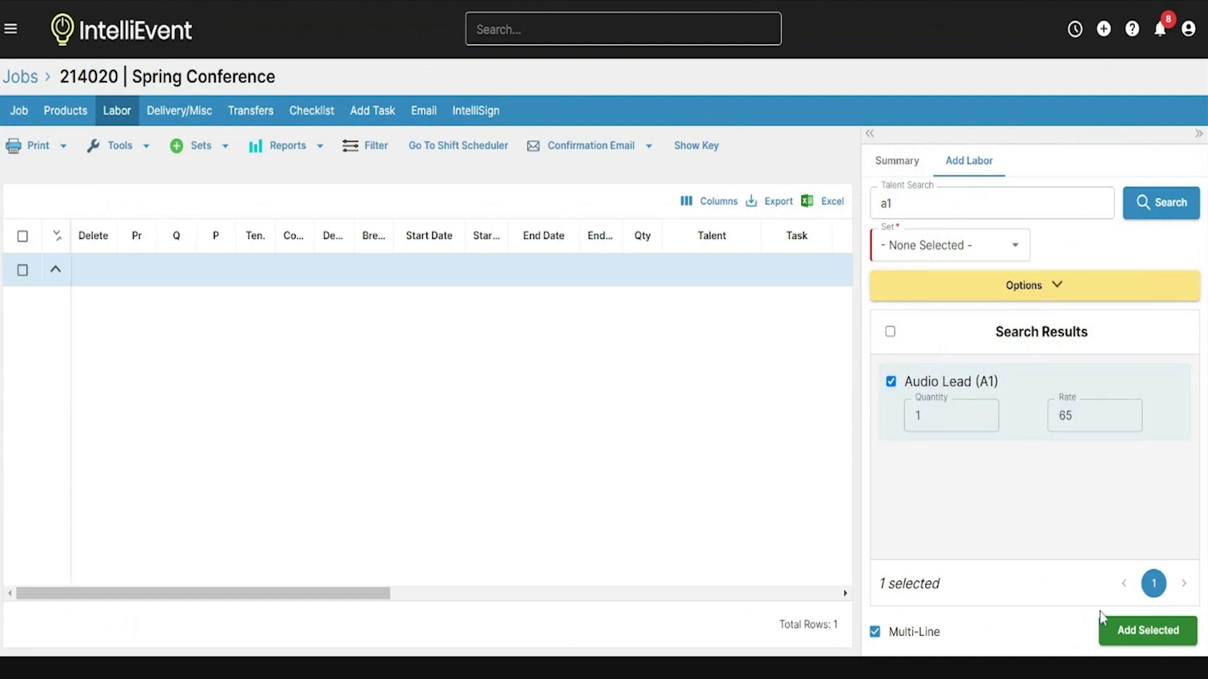
{"action": "left_click", "coordinate": [1127, 636]}
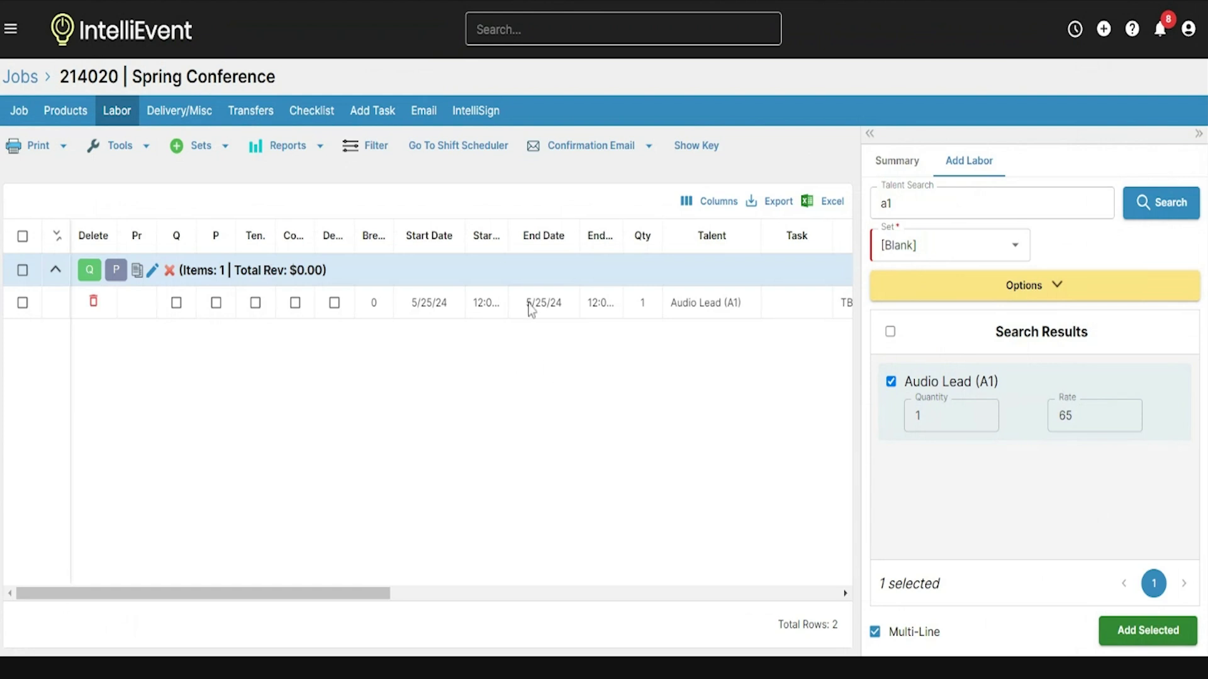
Scroll the labor list, open the selected-lines actions menu, then go to Delivery/Misc
{"action": "scroll", "coordinate": [558, 408], "scroll_direction": "right", "scroll_amount": 6}
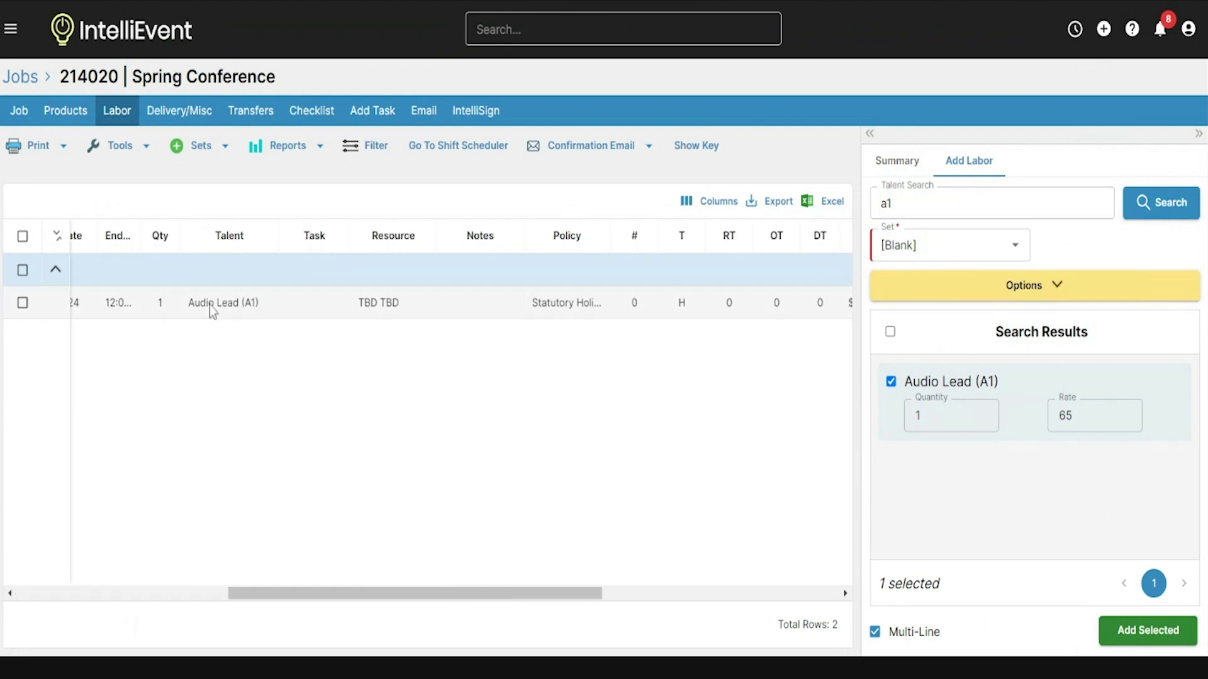
{"action": "scroll", "coordinate": [644, 453], "scroll_direction": "left", "scroll_amount": 3}
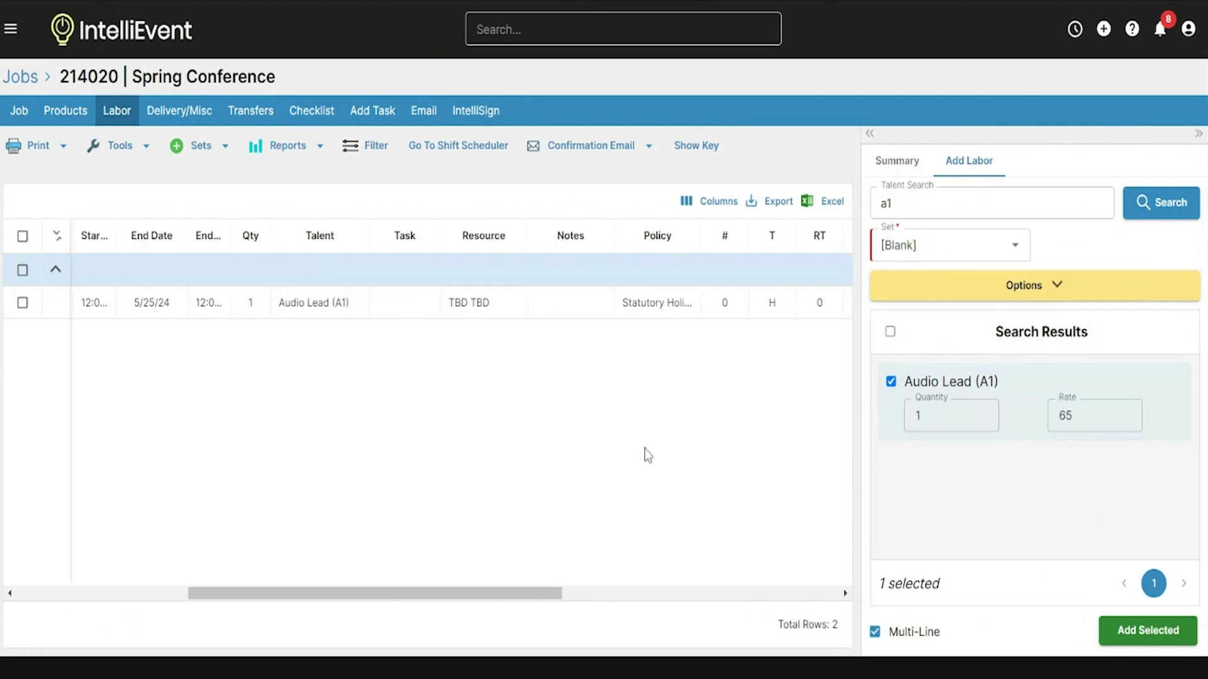
{"action": "scroll", "coordinate": [648, 455], "scroll_direction": "left", "scroll_amount": 5}
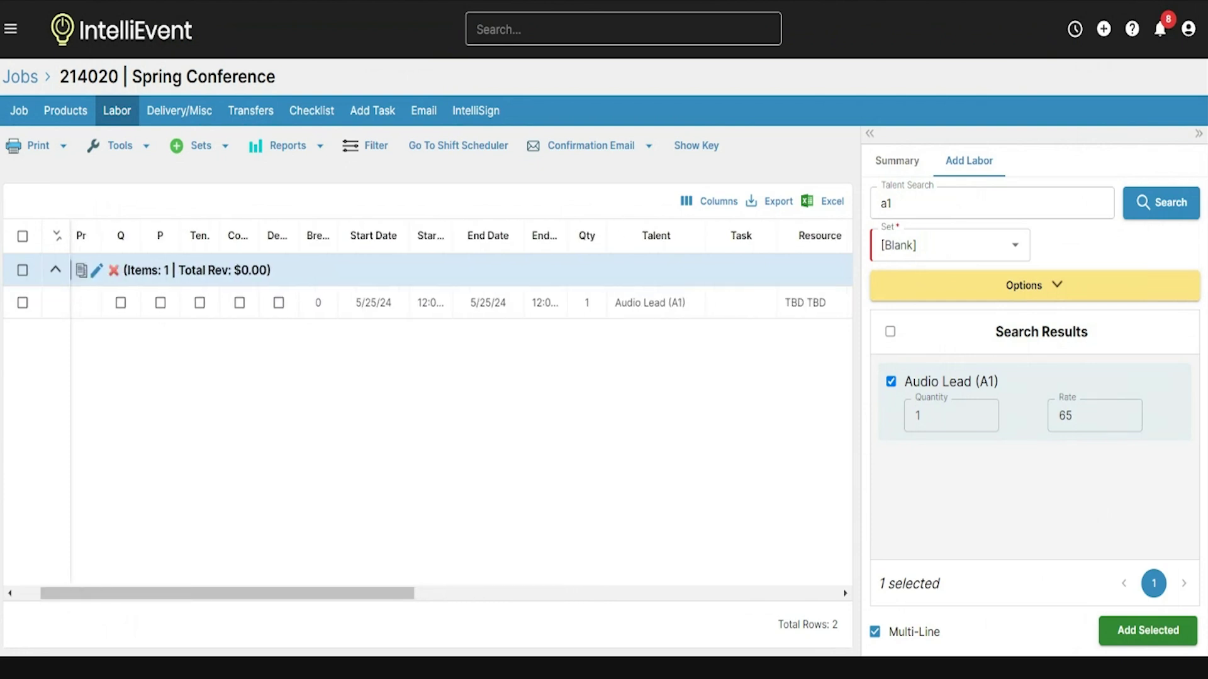
{"action": "scroll", "coordinate": [428, 402], "scroll_direction": "left", "scroll_amount": 1}
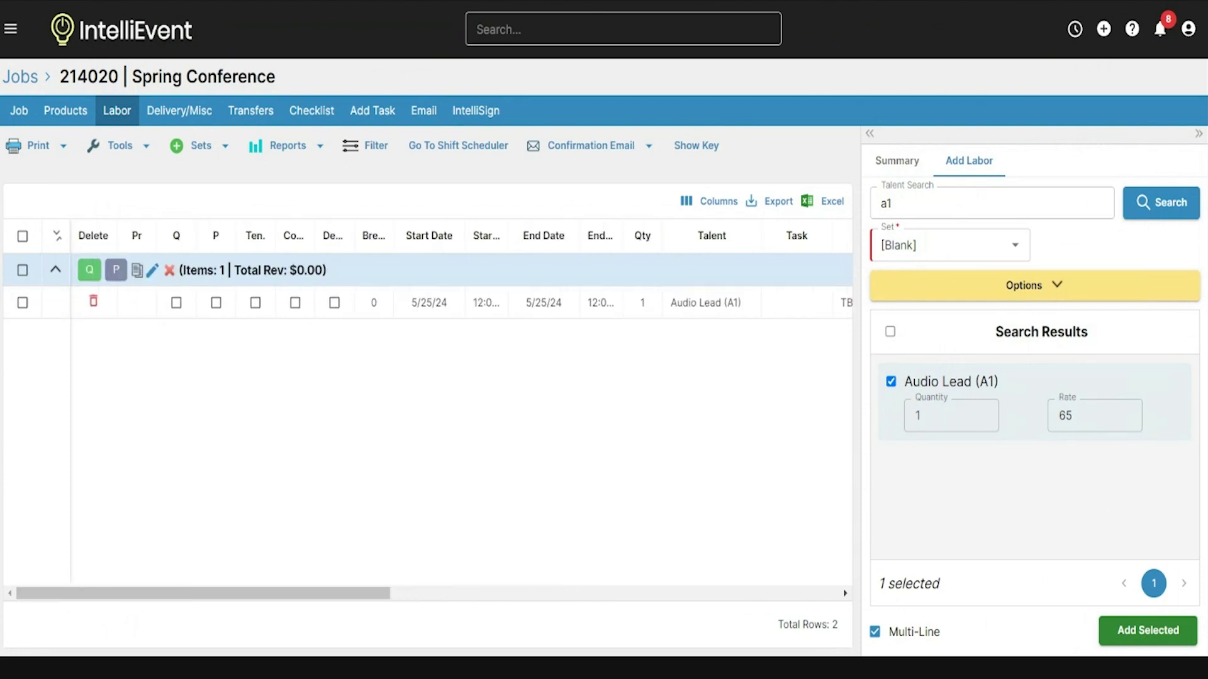
{"action": "left_click", "coordinate": [144, 155]}
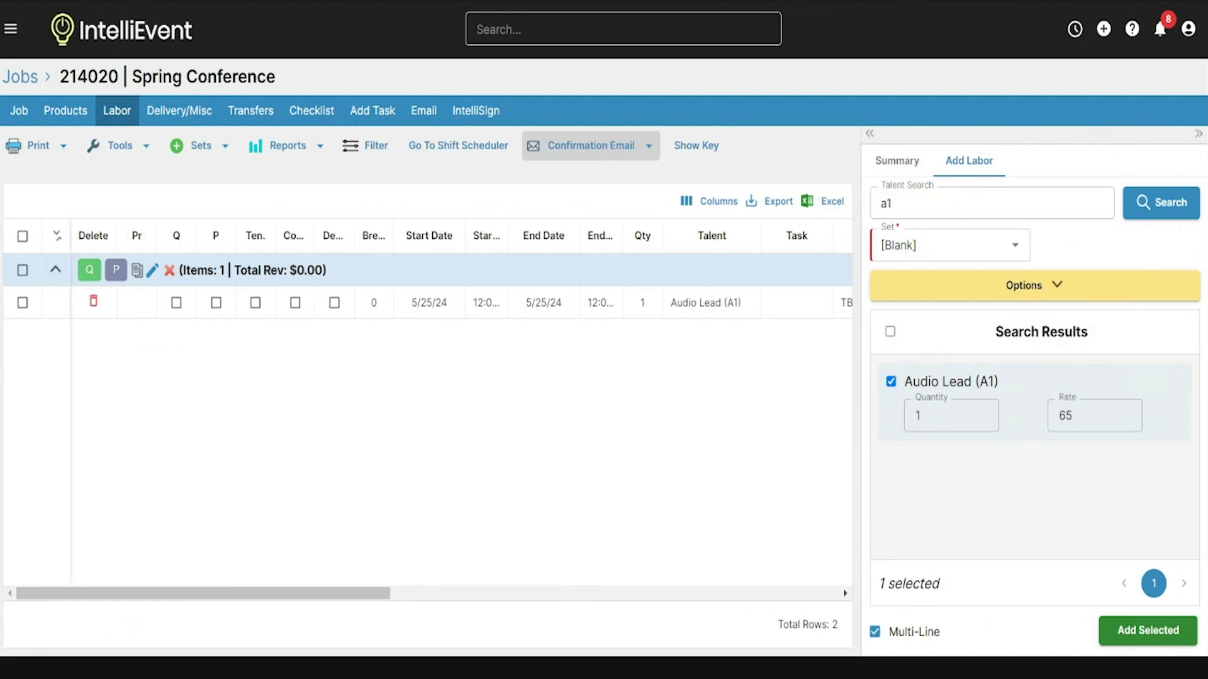
{"action": "left_click", "coordinate": [165, 119]}
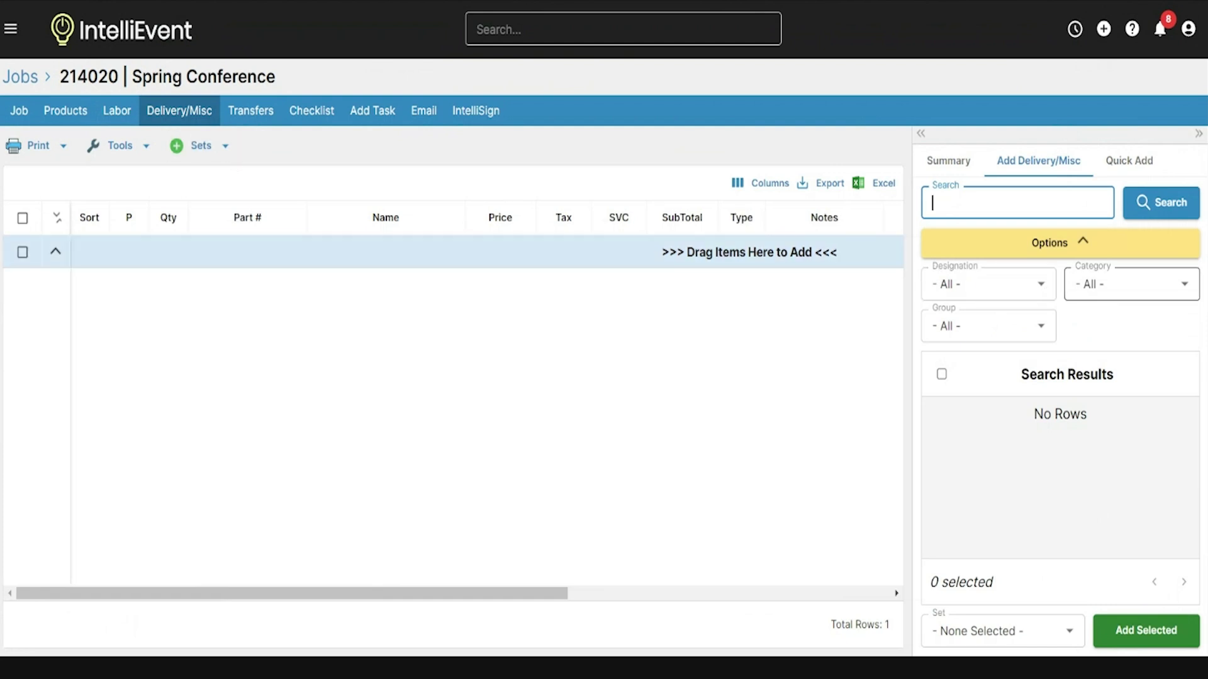
Search 'insurance' and add the Generic Insurance Item as a misc line
{"action": "type", "text": "insurance"}
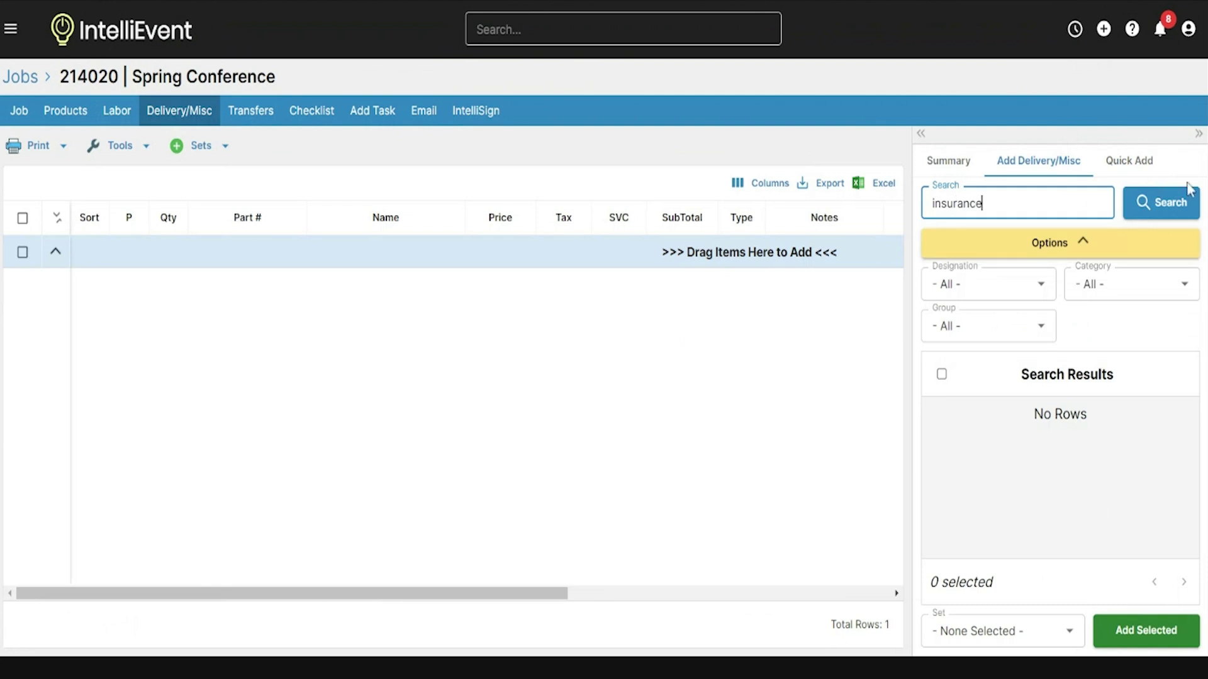
{"action": "left_click", "coordinate": [1188, 205]}
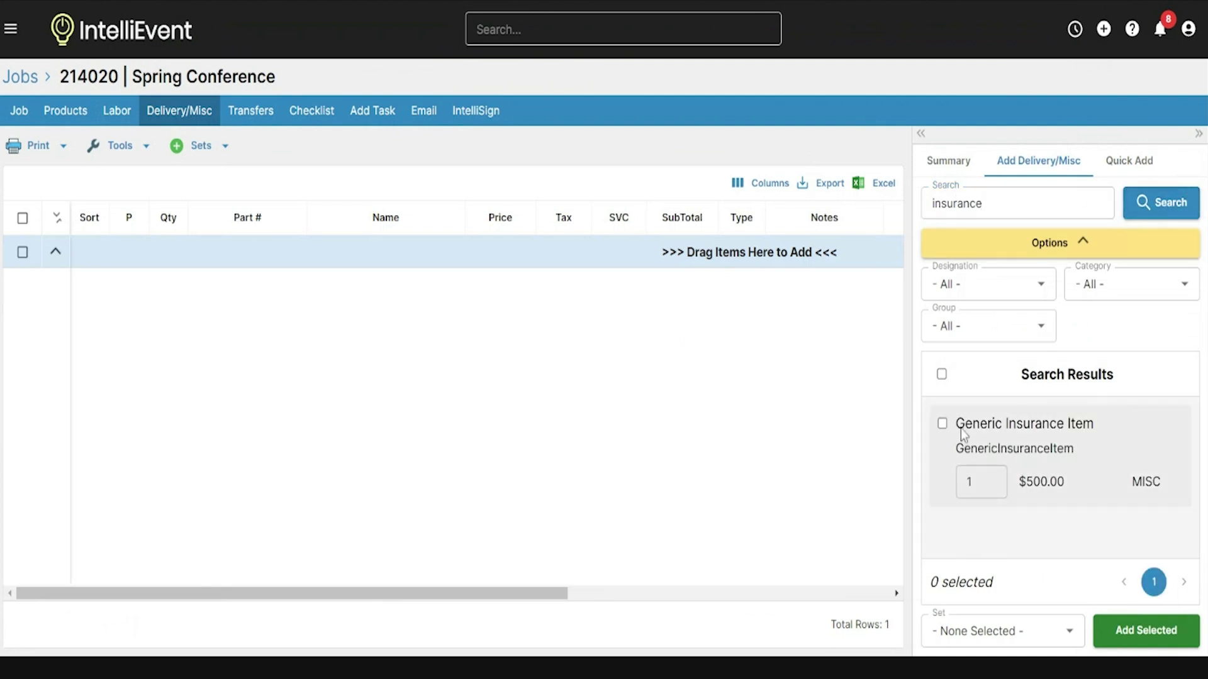
{"action": "left_click", "coordinate": [942, 423]}
{"action": "left_click", "coordinate": [1140, 629]}
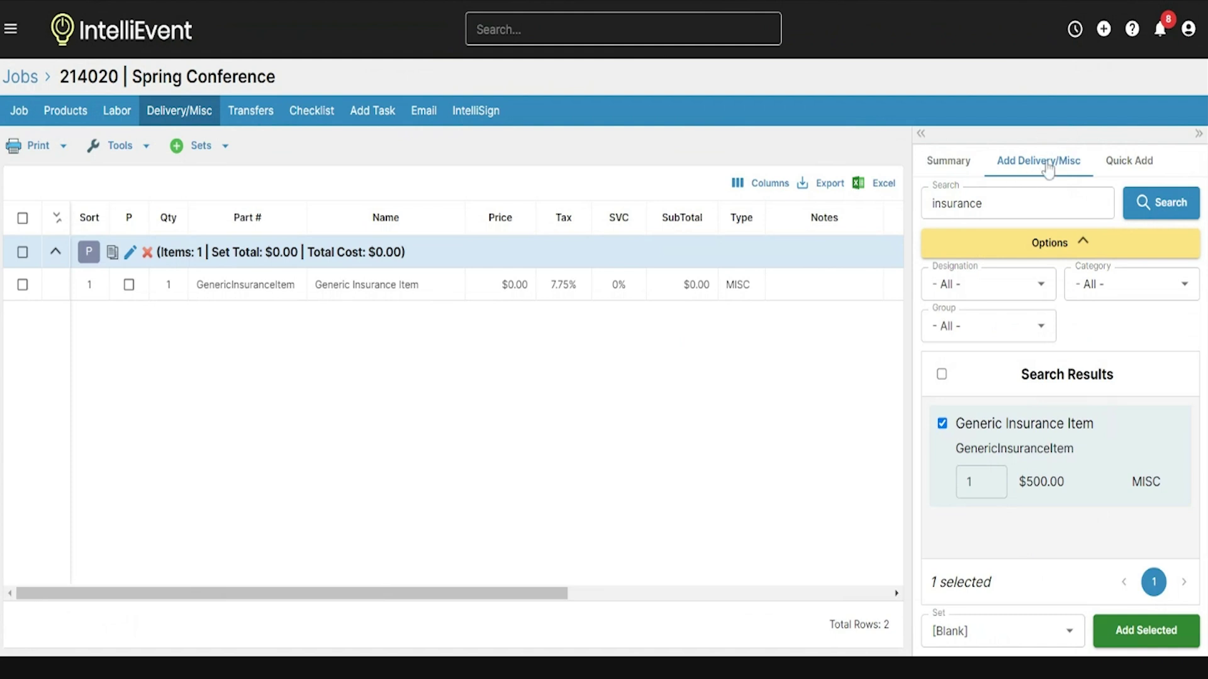
{"action": "left_click", "coordinate": [11, 29]}
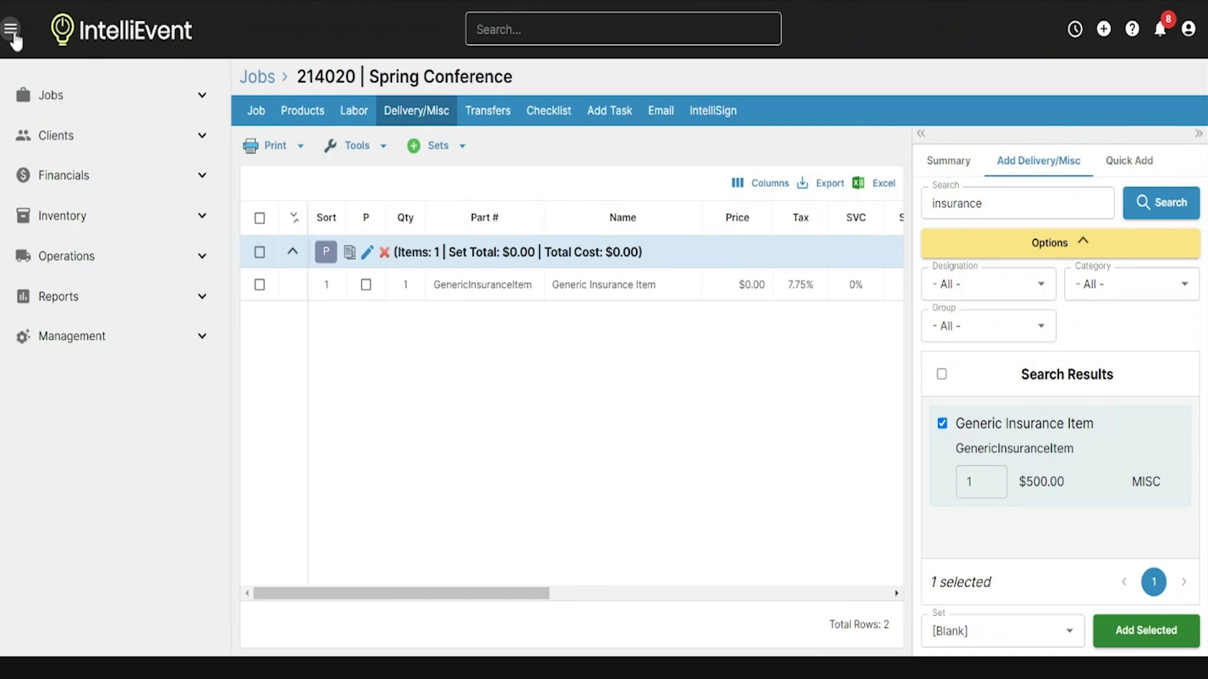
{"action": "left_click", "coordinate": [71, 220]}
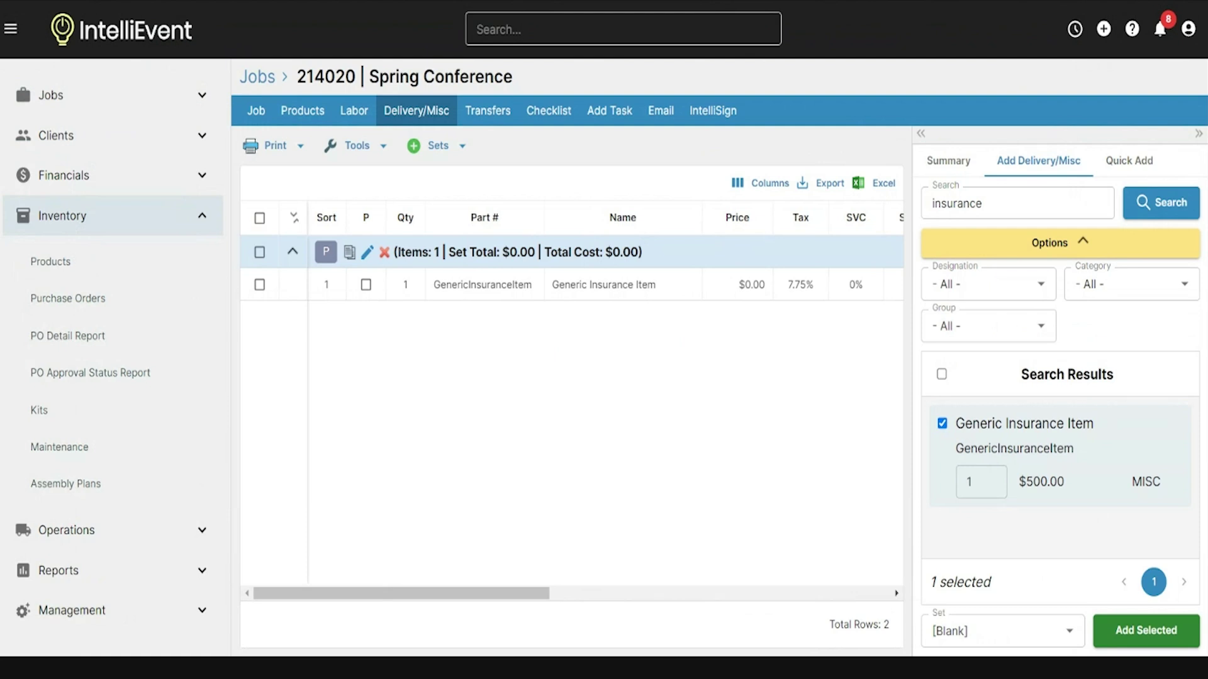
{"action": "left_click", "coordinate": [92, 230]}
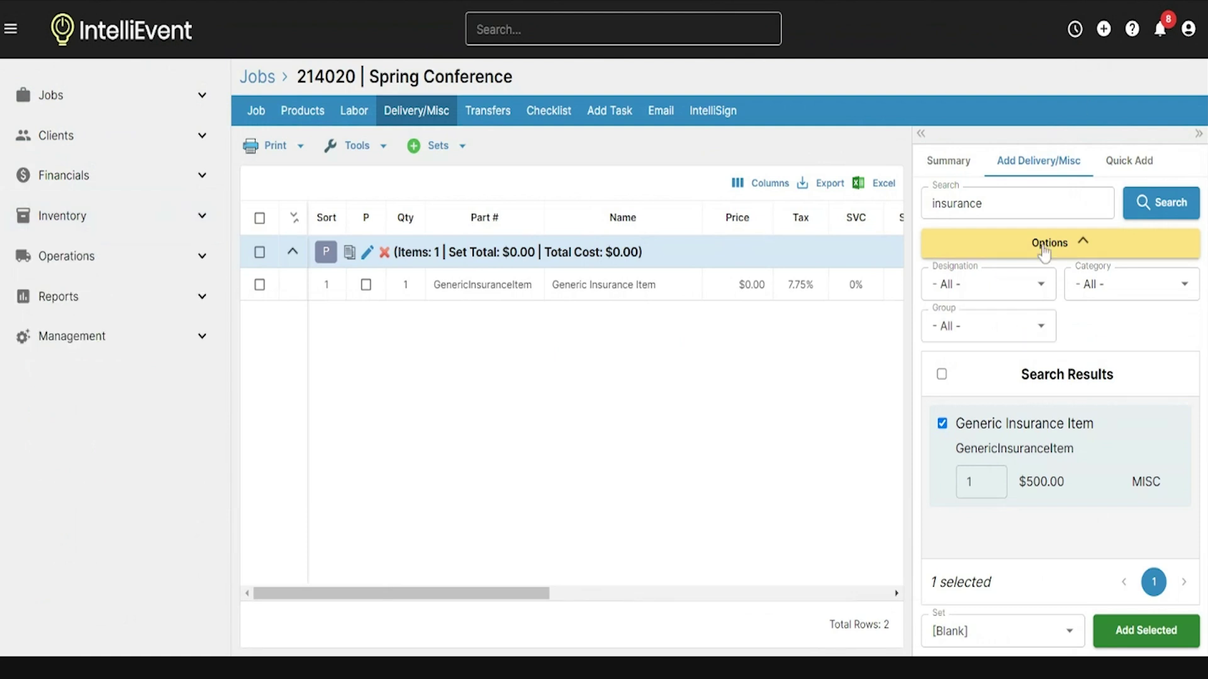
{"action": "left_click", "coordinate": [10, 29]}
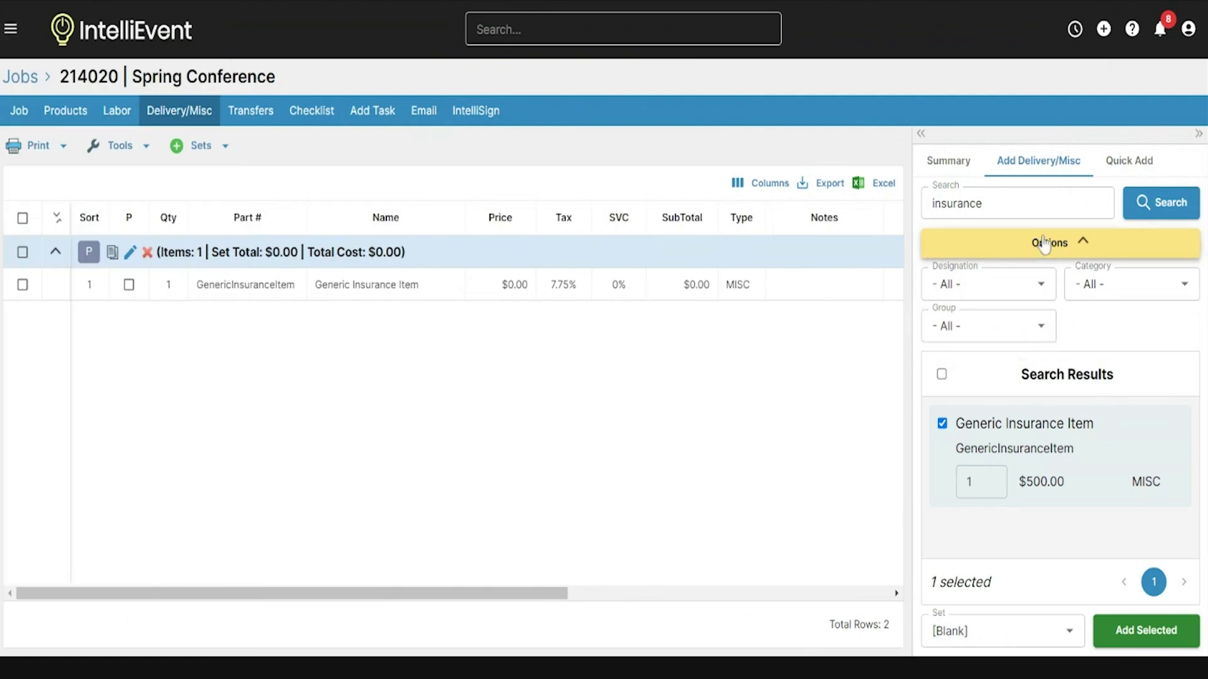
{"action": "left_click", "coordinate": [435, 118]}
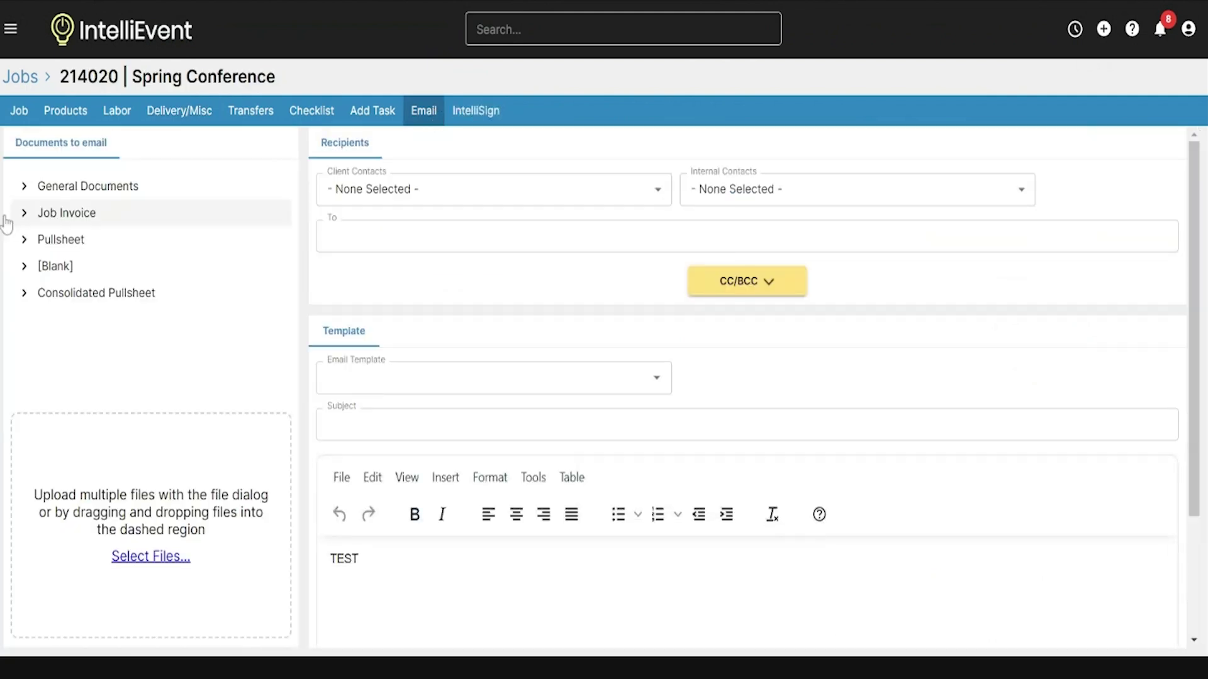
Under Job Invoice documents, tick Job Contract - Detailed for the email
{"action": "left_click", "coordinate": [25, 215]}
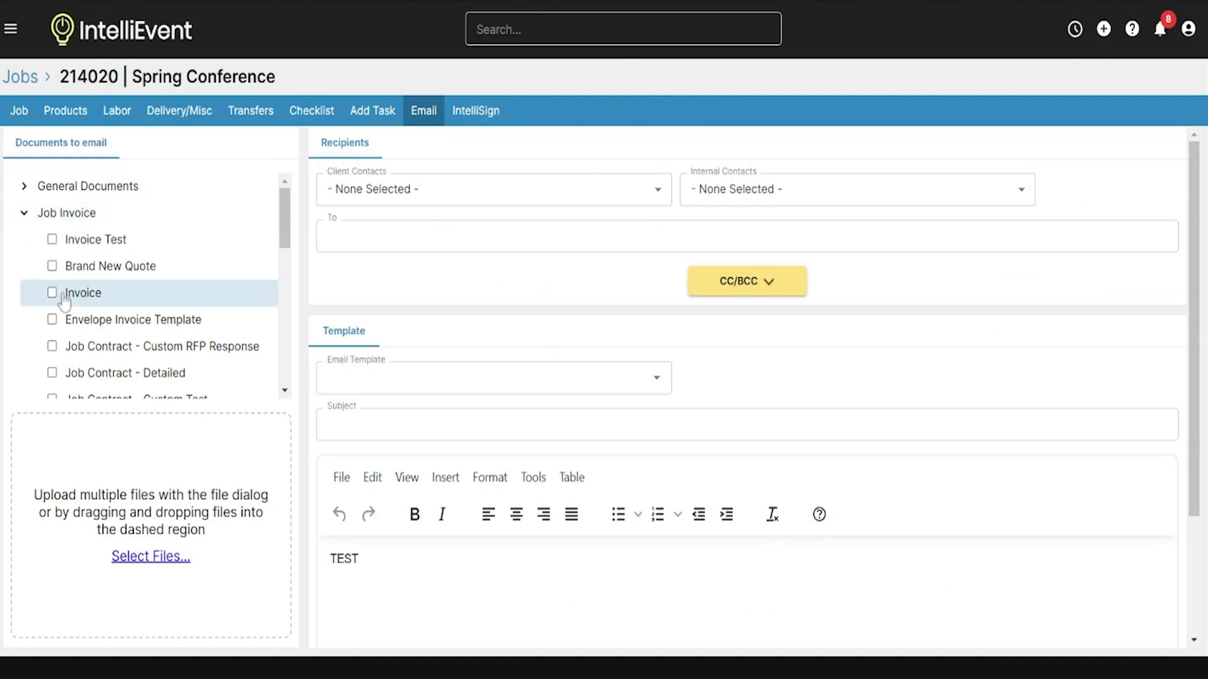
{"action": "left_click", "coordinate": [52, 374]}
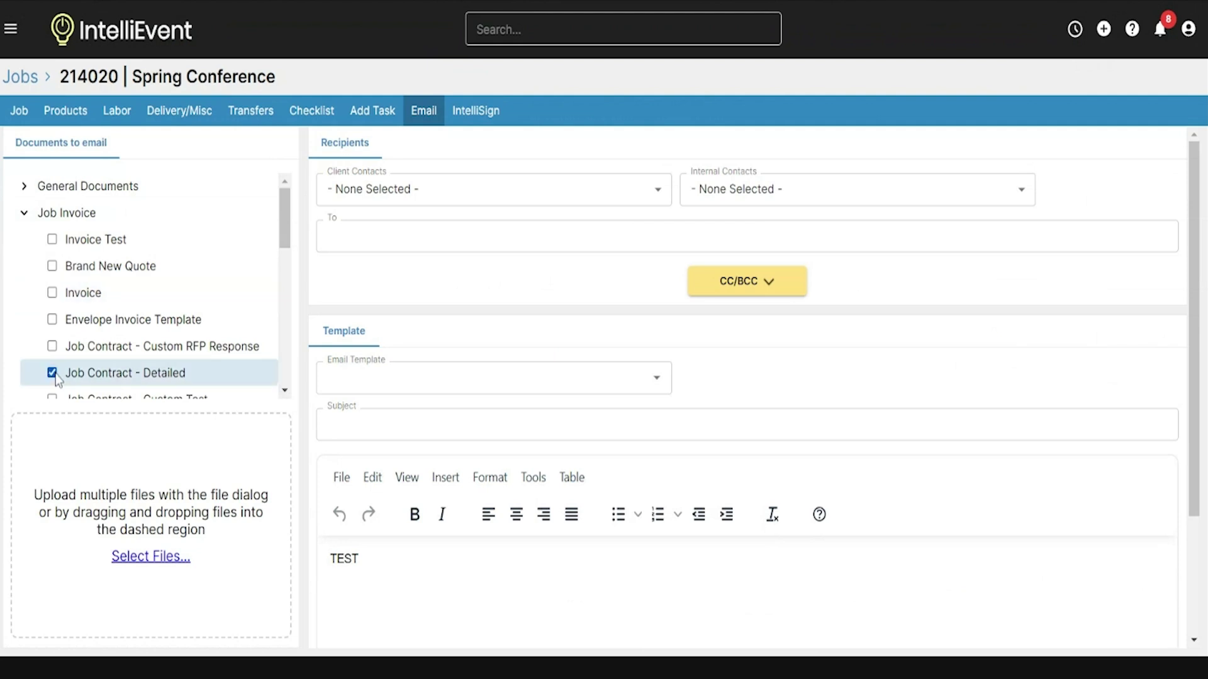
{"action": "left_click", "coordinate": [25, 214]}
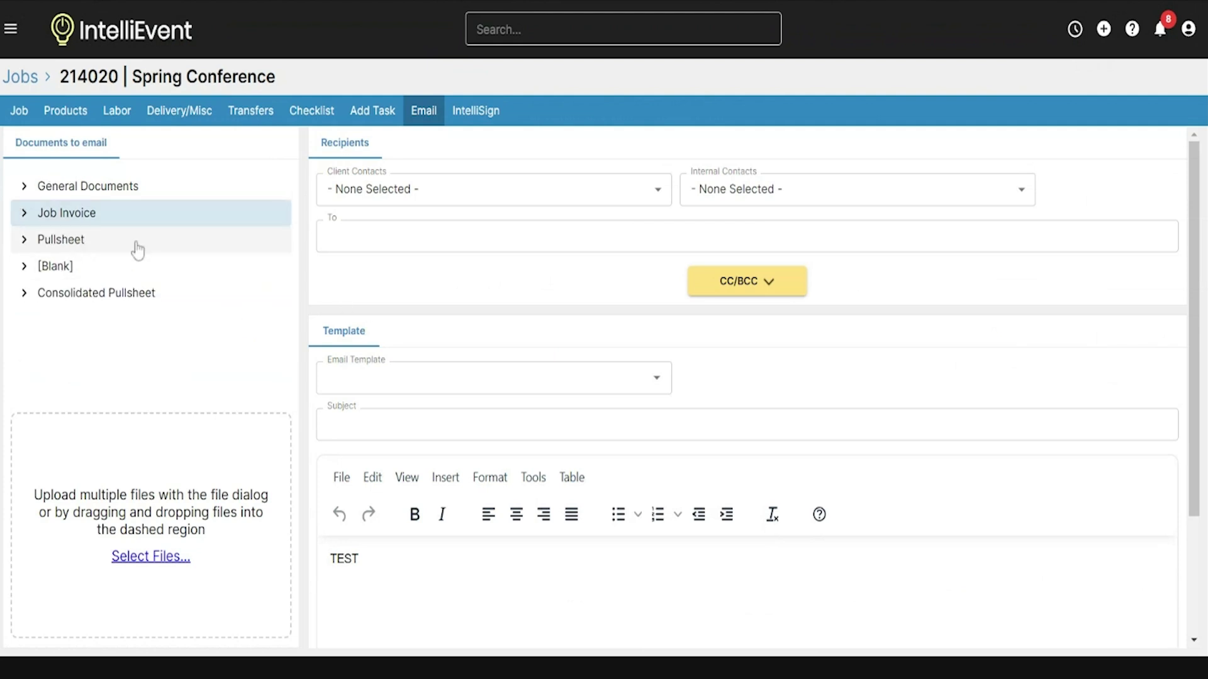
{"action": "left_click", "coordinate": [25, 213]}
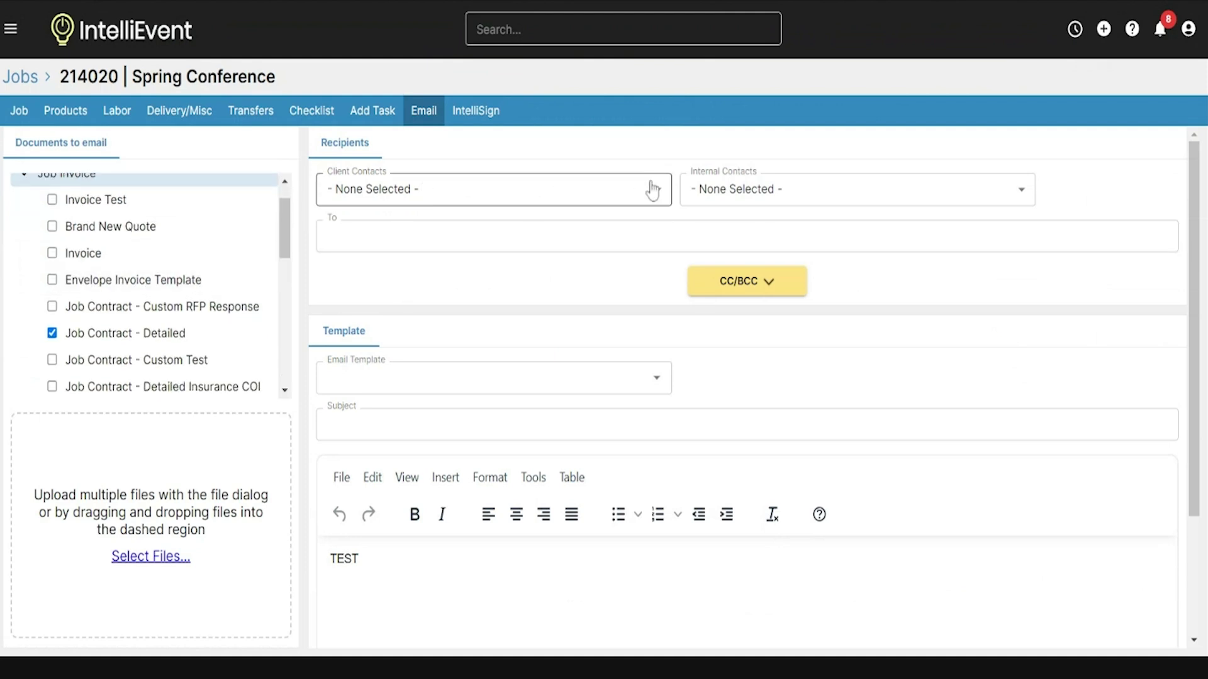
Click into the email's recipient and subject fields and scroll through the form
{"action": "left_click", "coordinate": [566, 236]}
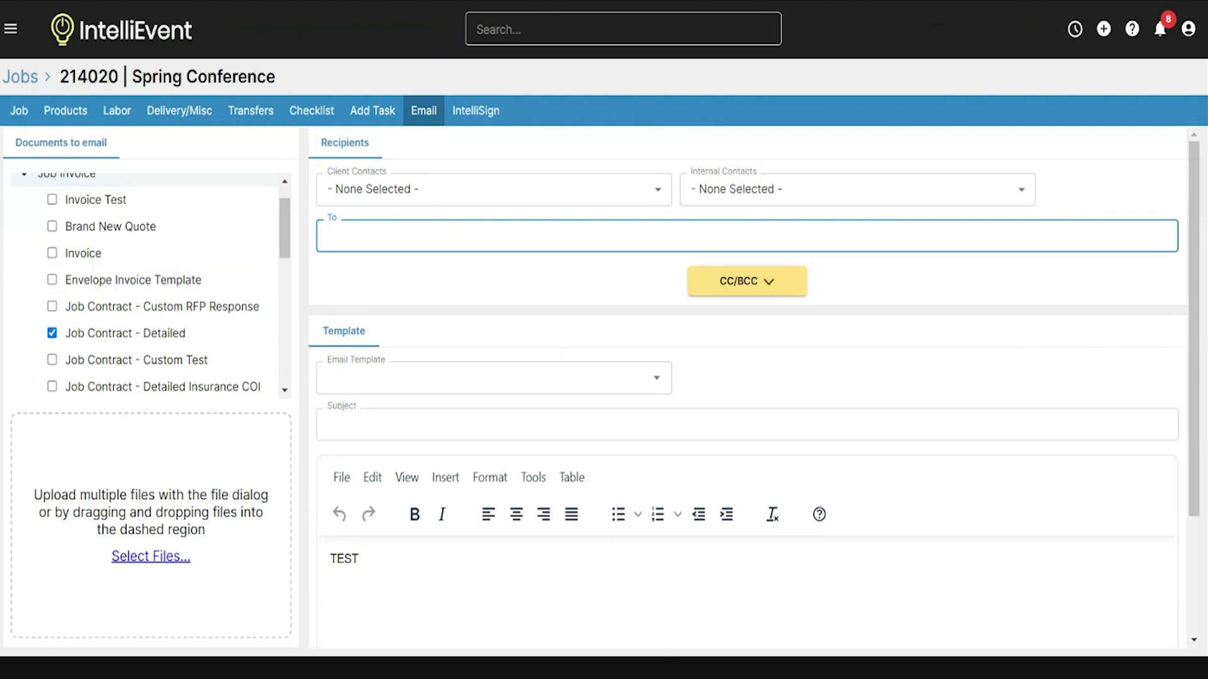
{"action": "left_click", "coordinate": [913, 360]}
{"action": "scroll", "coordinate": [913, 360], "scroll_direction": "down", "scroll_amount": 1}
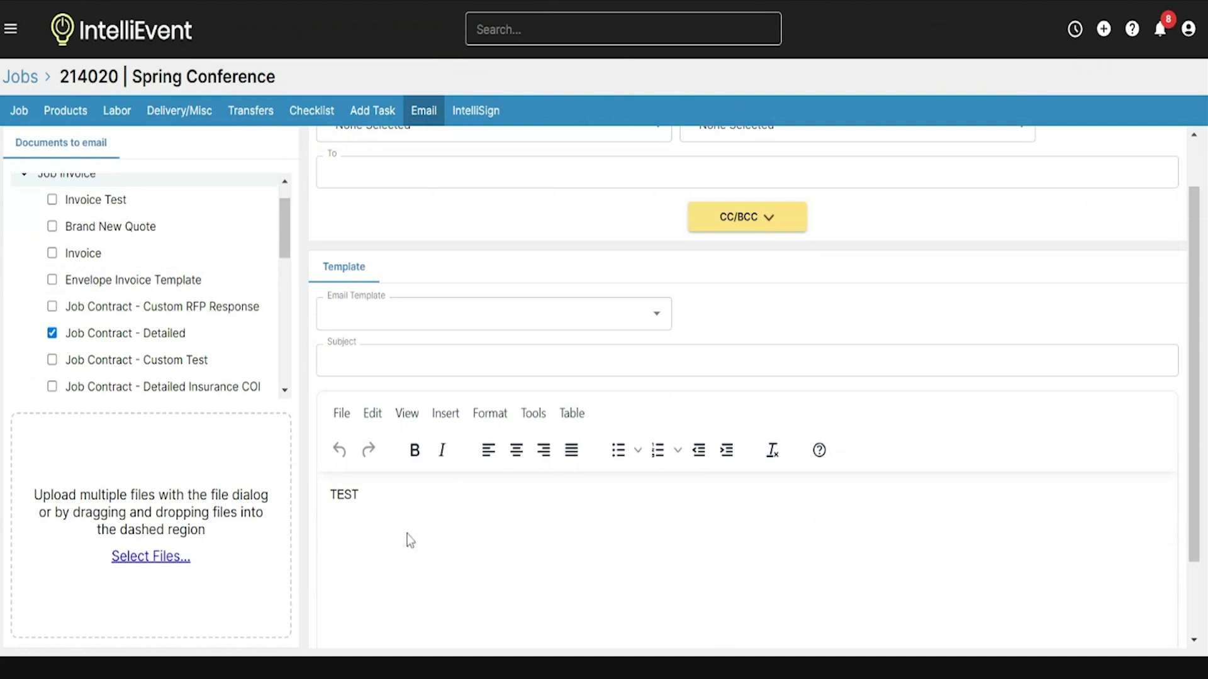
{"action": "left_click", "coordinate": [343, 350]}
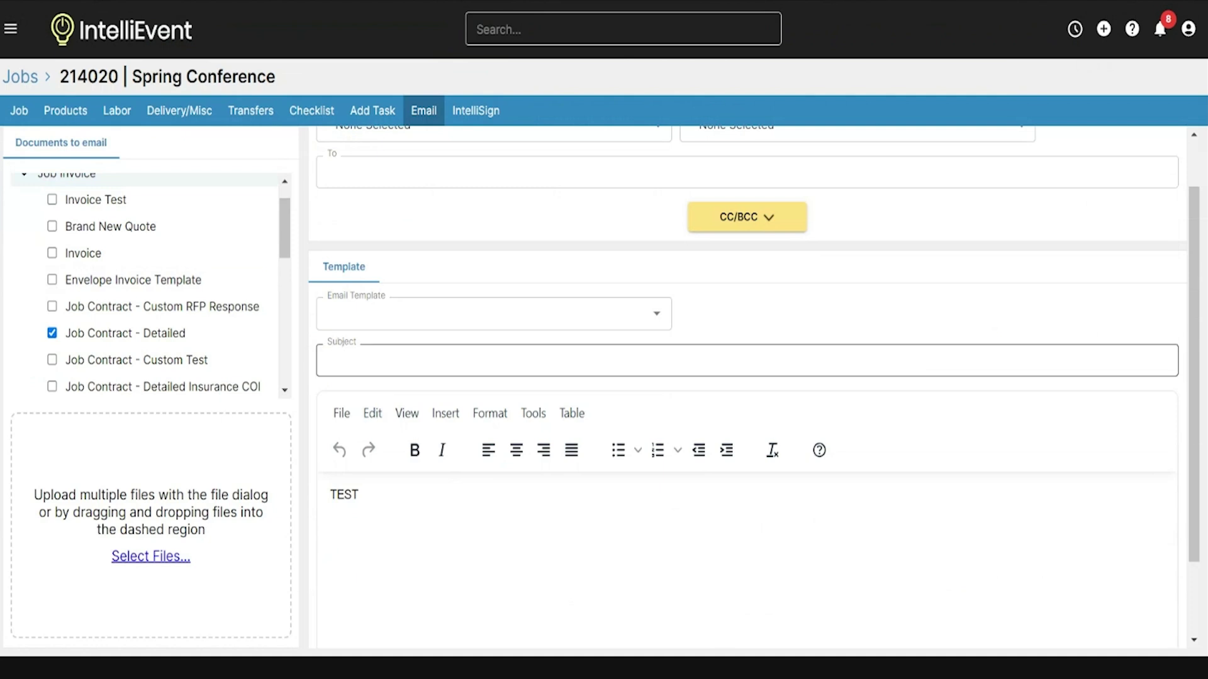
{"action": "scroll", "coordinate": [754, 347], "scroll_direction": "down", "scroll_amount": 2}
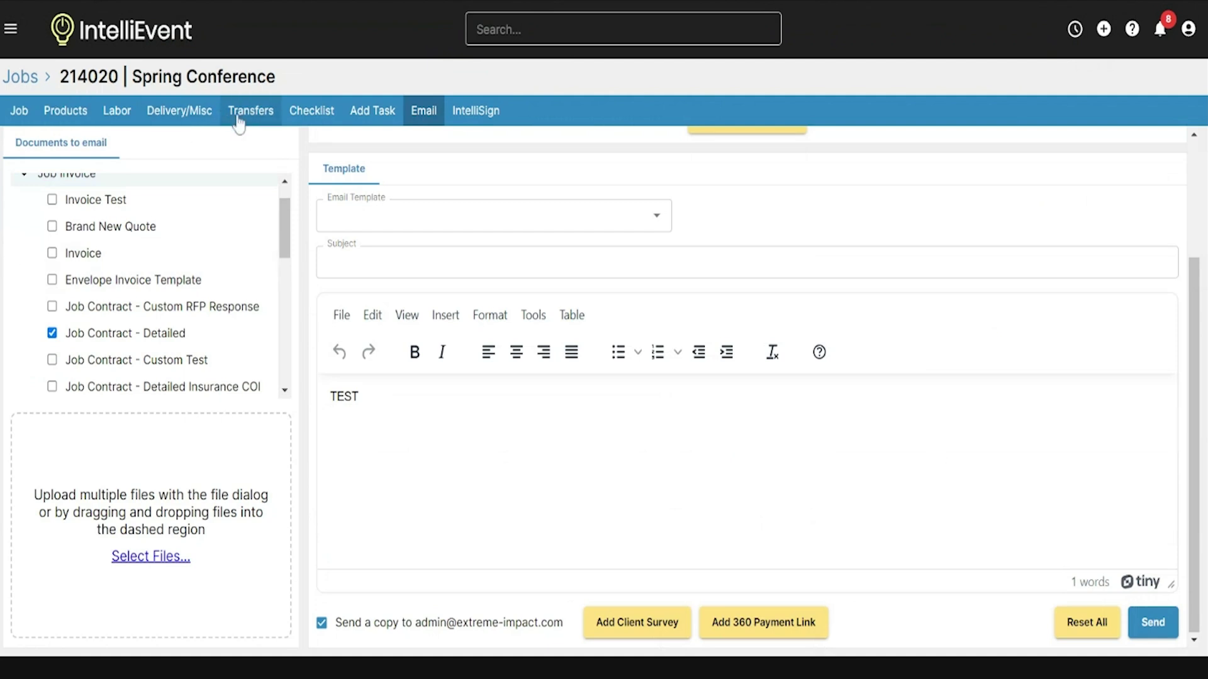
{"action": "scroll", "coordinate": [747, 377], "scroll_direction": "up", "scroll_amount": 3}
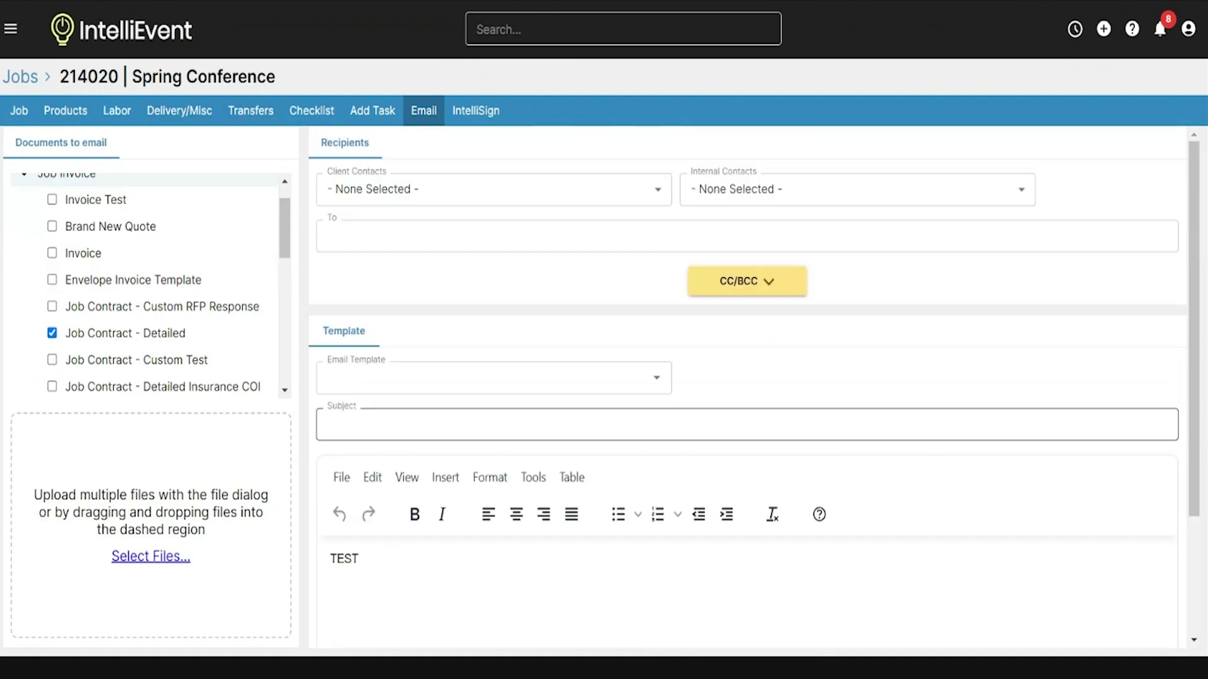
Open the Help menu showing Support Portal, Documentation and Release Notes for v6.0.2024.5.21
{"action": "left_click", "coordinate": [1135, 32]}
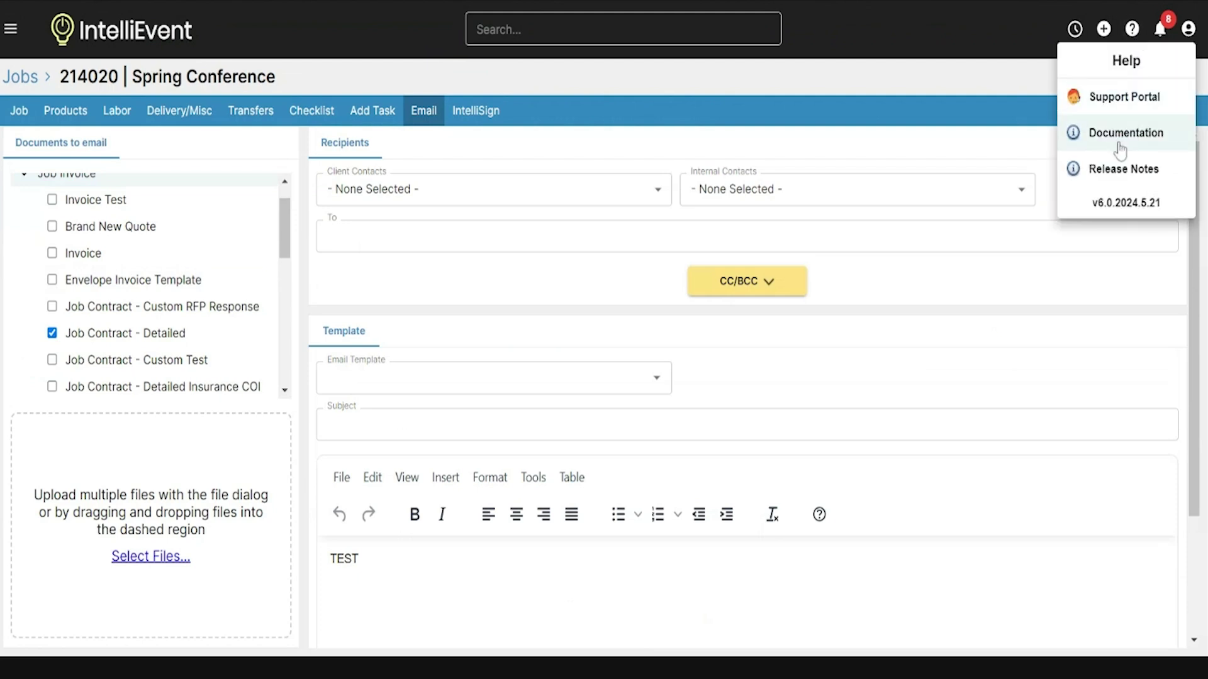